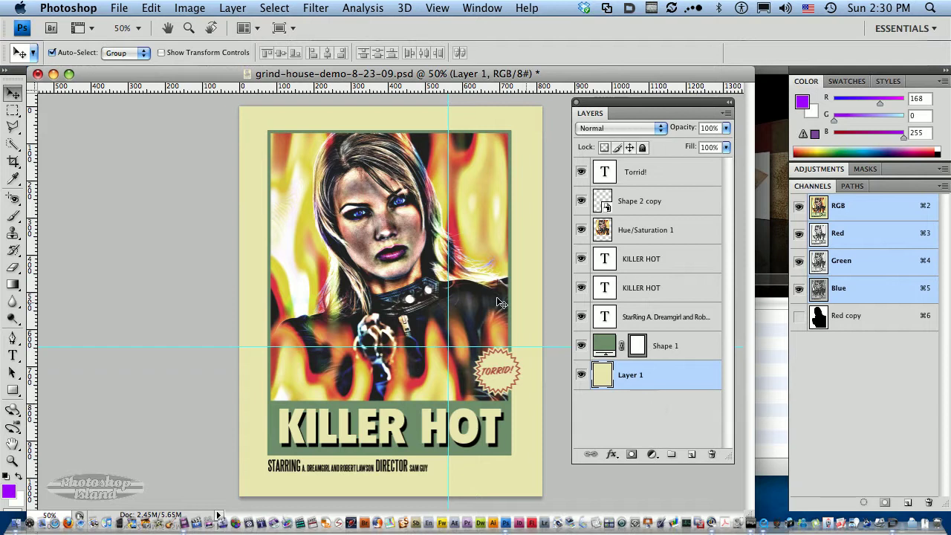
Load the Grind House.abr brush set from the 72-Distressed-Paper-Brushes folder into the Brush tool's presets
{"action": "left_click", "coordinate": [13, 215]}
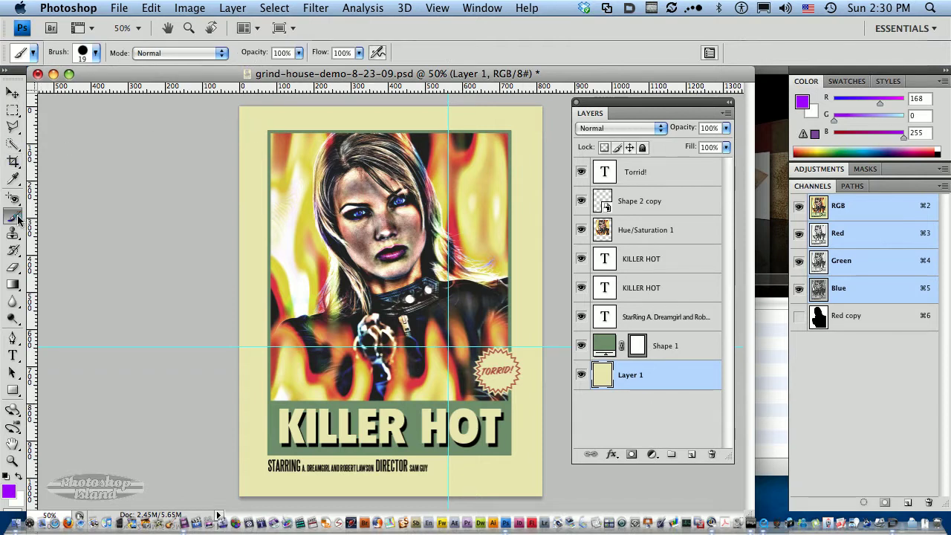
{"action": "left_click", "coordinate": [95, 52]}
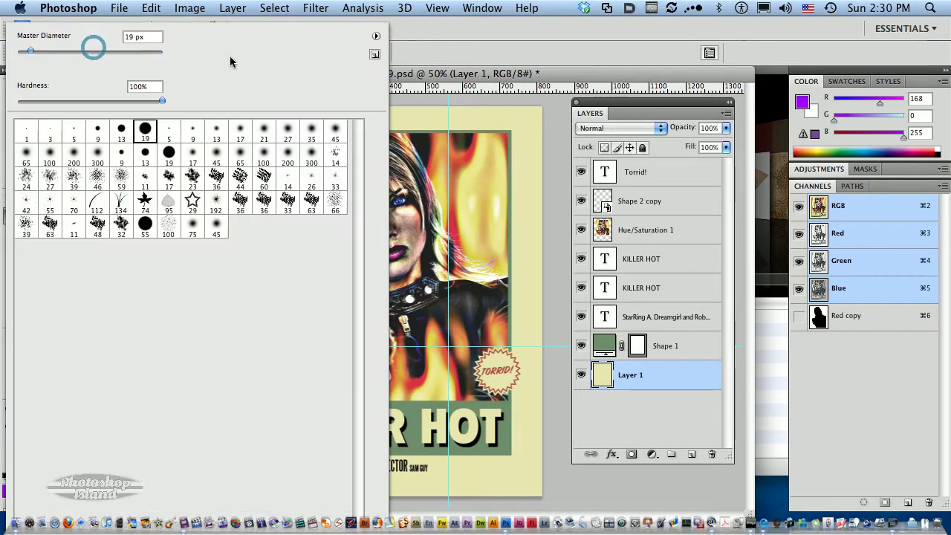
{"action": "left_click", "coordinate": [377, 37]}
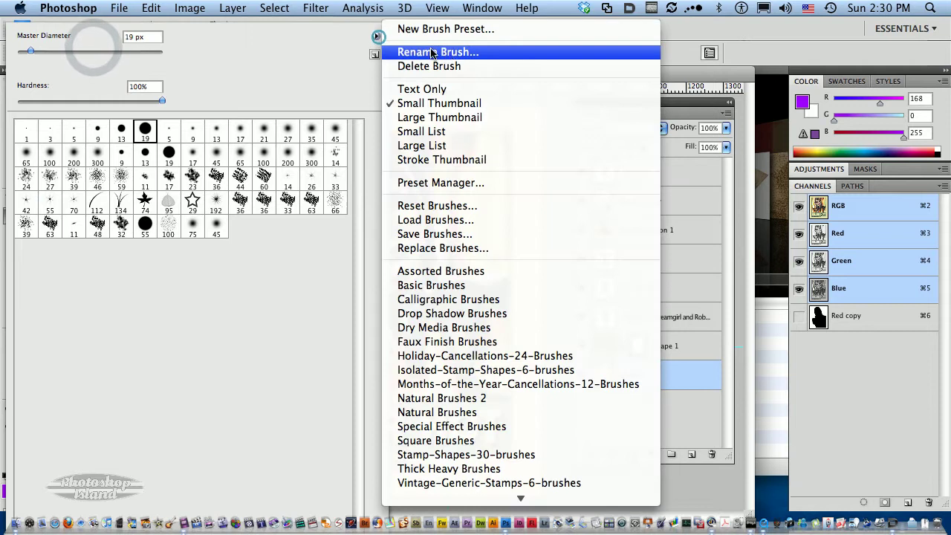
{"action": "left_click", "coordinate": [452, 221]}
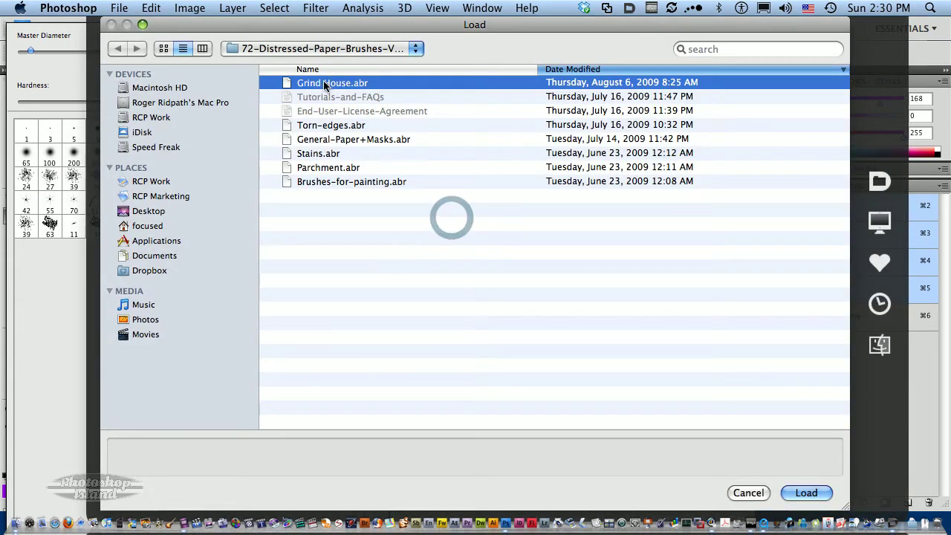
{"action": "left_click", "coordinate": [799, 493]}
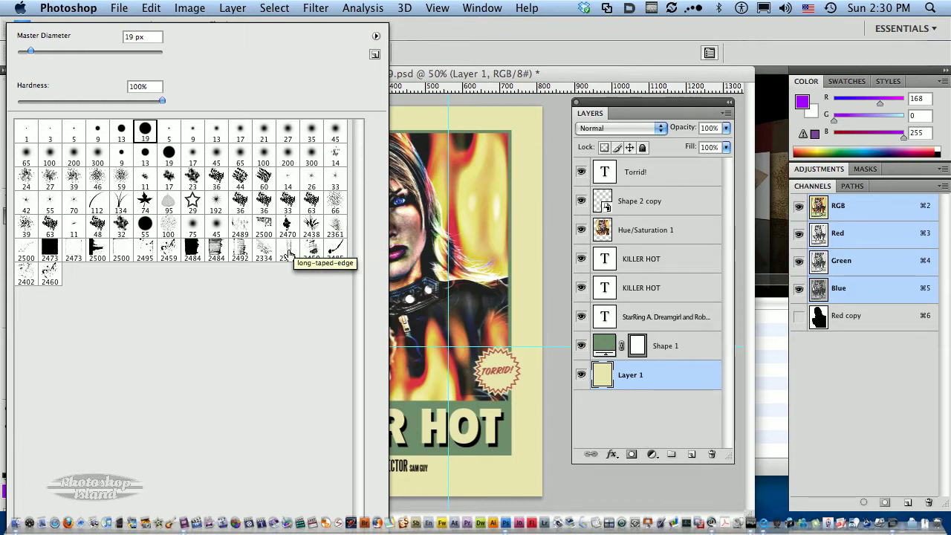
Choose the solid black 2473 px paper brush and add a layer mask to Layer 1
{"action": "left_click", "coordinate": [49, 252]}
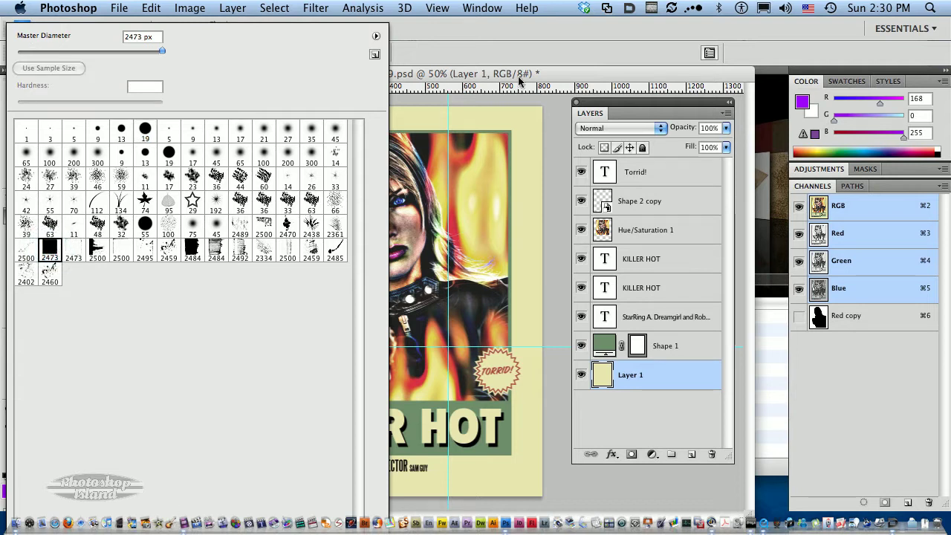
{"action": "left_click", "coordinate": [554, 77]}
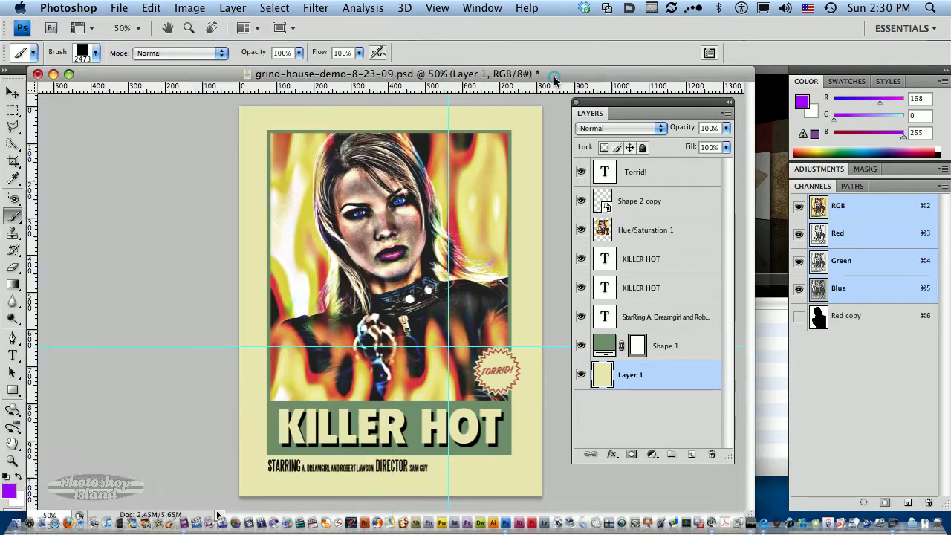
{"action": "left_click", "coordinate": [629, 381]}
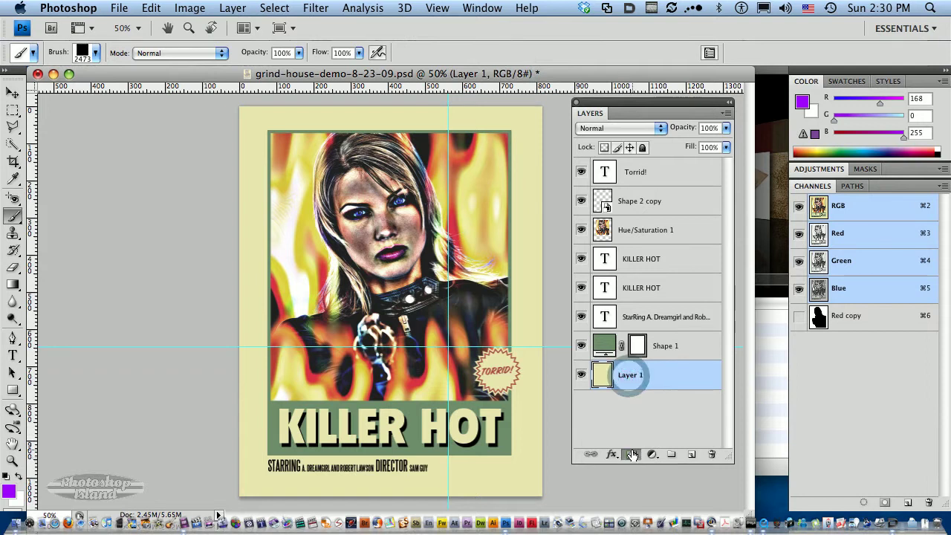
{"action": "left_click", "coordinate": [632, 454]}
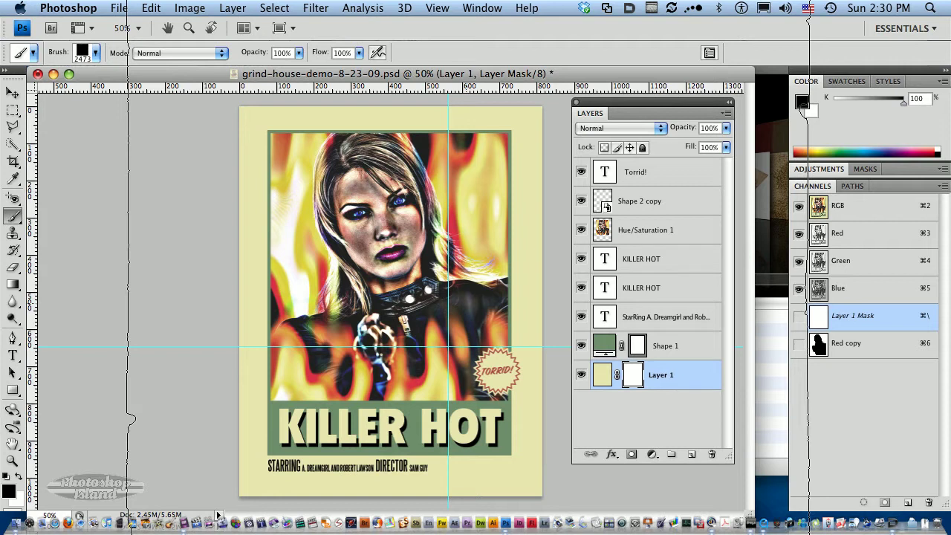
Reduce the brush to 1000 px and stamp it once in black on Layer 1's mask, centered over the poster
{"action": "key", "text": "bracketleft"}
{"action": "key", "text": "bracketleft"}
{"action": "key", "text": "bracketleft"}
{"action": "key", "text": "bracketleft"}
{"action": "key", "text": "bracketleft"}
{"action": "key", "text": "bracketleft"}
{"action": "key", "text": "bracketleft"}
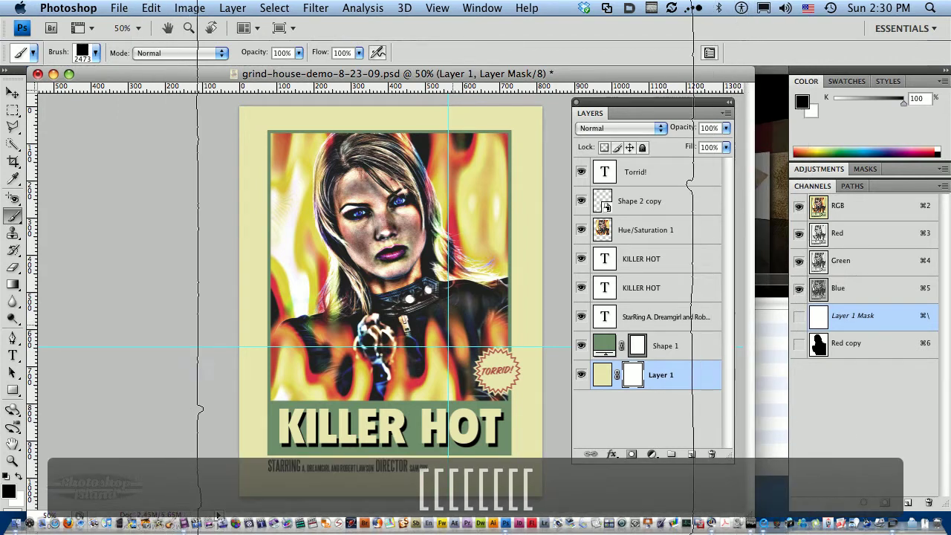
{"action": "key", "text": "bracketleft"}
{"action": "key", "text": "bracketleft"}
{"action": "key", "text": "bracketleft"}
{"action": "key", "text": "bracketleft"}
{"action": "key", "text": "bracketleft"}
{"action": "key", "text": "bracketleft"}
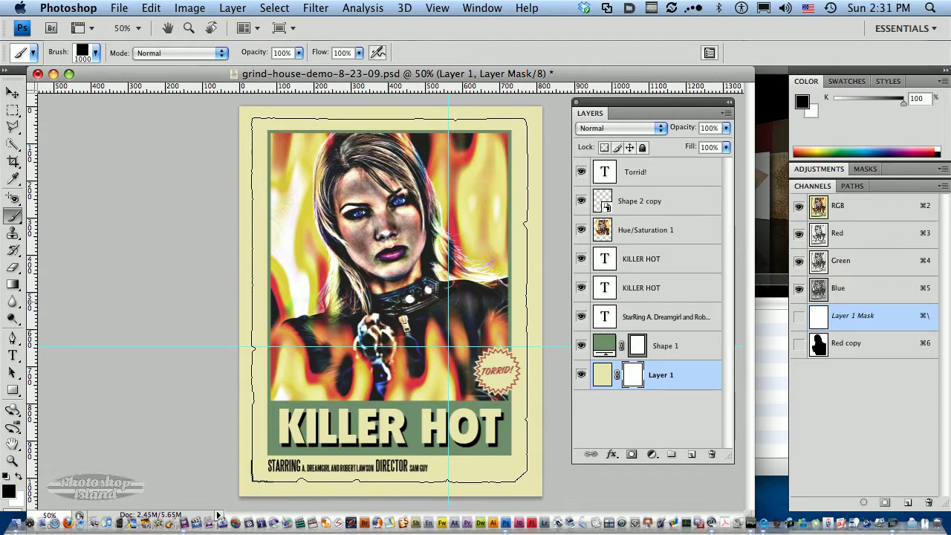
{"action": "left_click", "coordinate": [389, 299]}
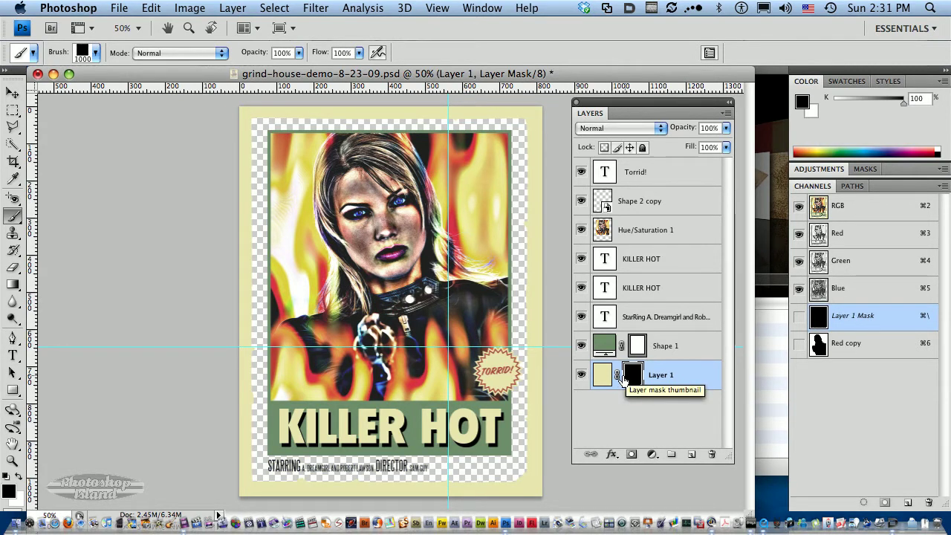
Invert Layer 1's mask
{"action": "left_click", "coordinate": [188, 9]}
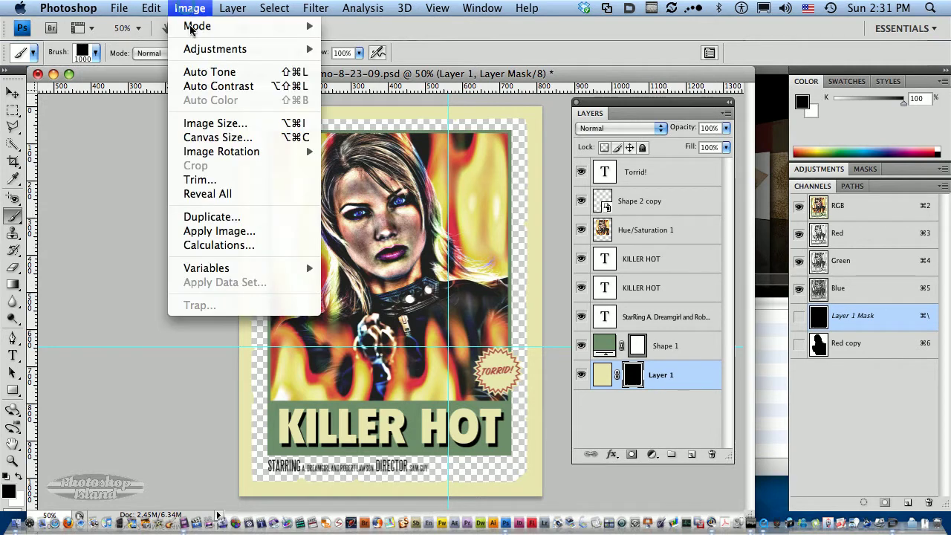
{"action": "mouse_move", "coordinate": [223, 49]}
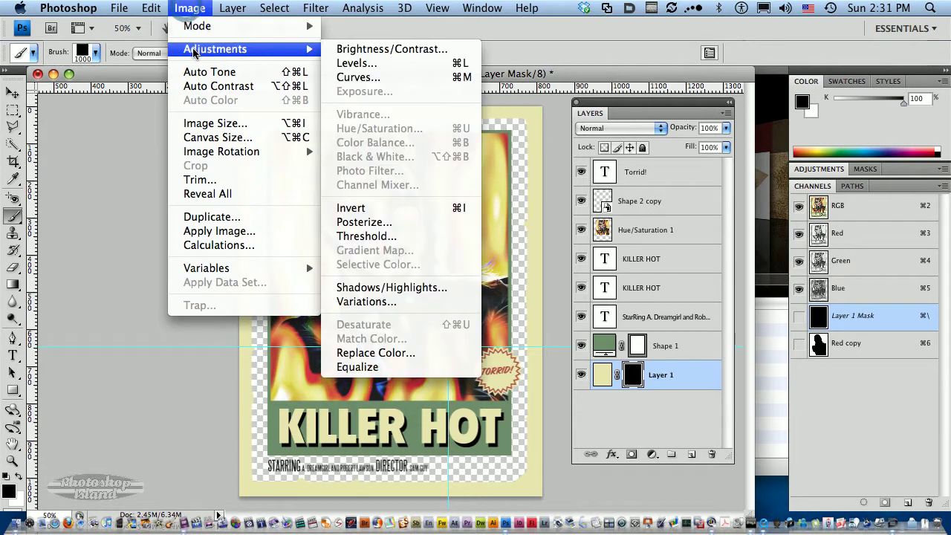
{"action": "left_click", "coordinate": [355, 208]}
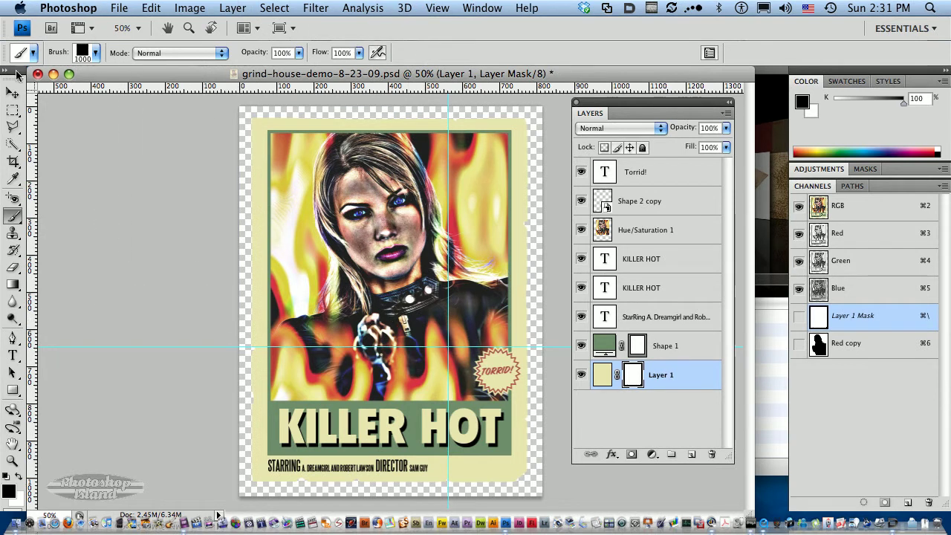
Create a new layer named Layer 2 with default settings and place it below Layer 1
{"action": "left_click", "coordinate": [11, 94]}
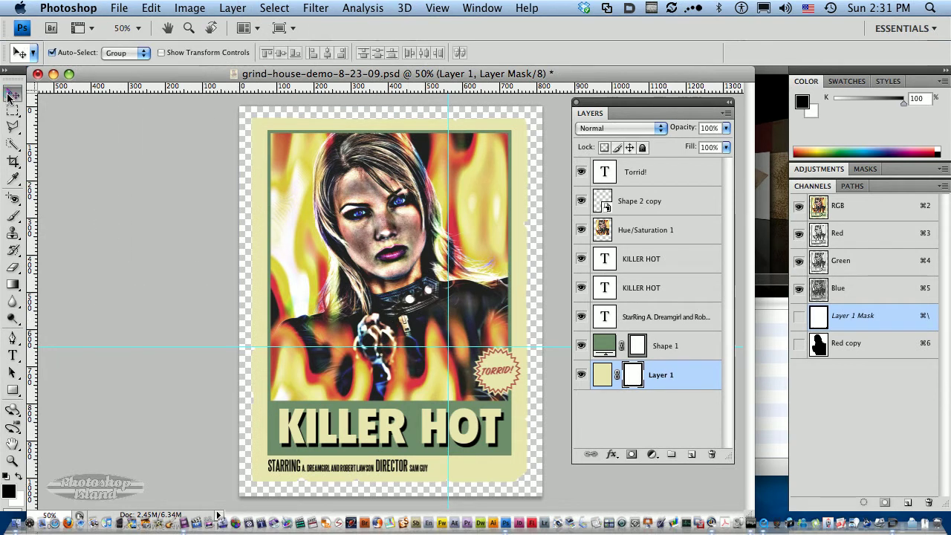
{"action": "left_click", "coordinate": [676, 376]}
{"action": "left_click", "coordinate": [728, 113]}
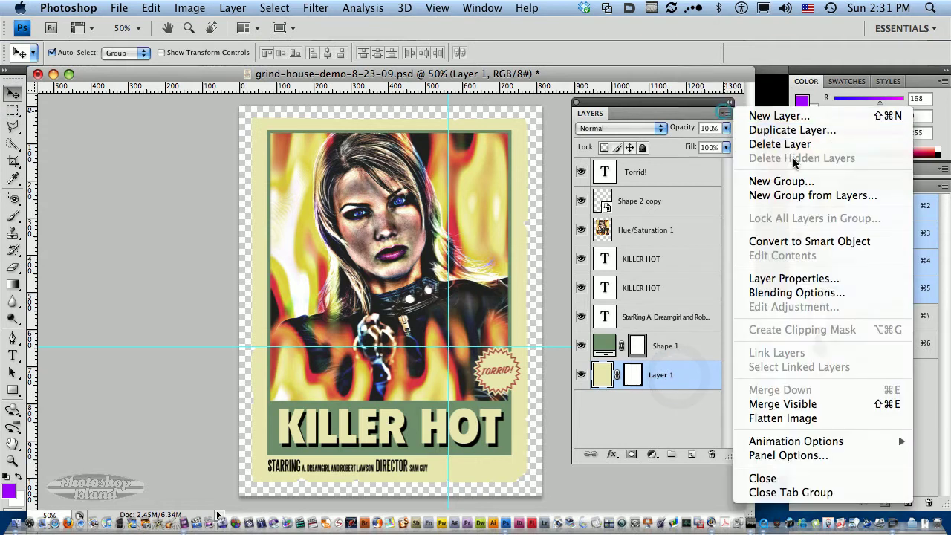
{"action": "left_click", "coordinate": [770, 116]}
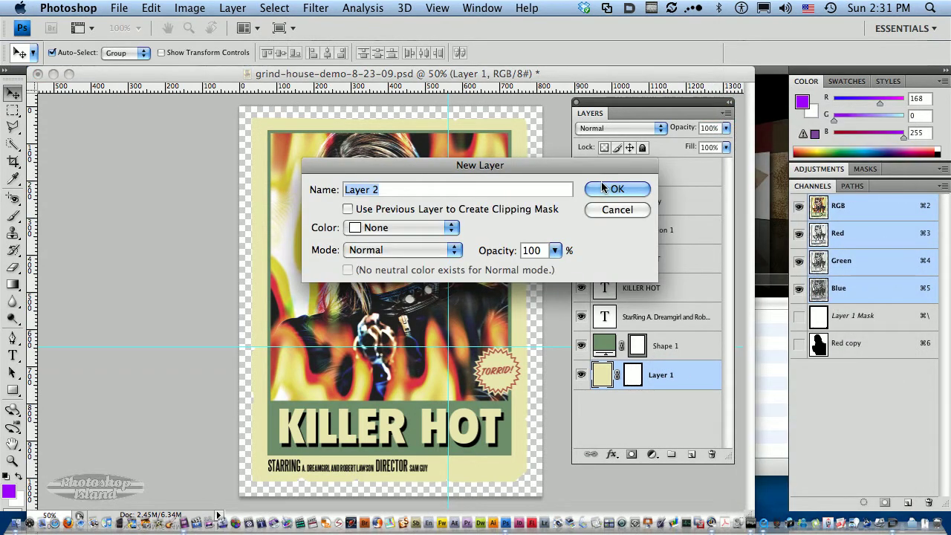
{"action": "left_click", "coordinate": [616, 189]}
{"action": "left_click_drag", "start_coordinate": [650, 372], "coordinate": [647, 420]}
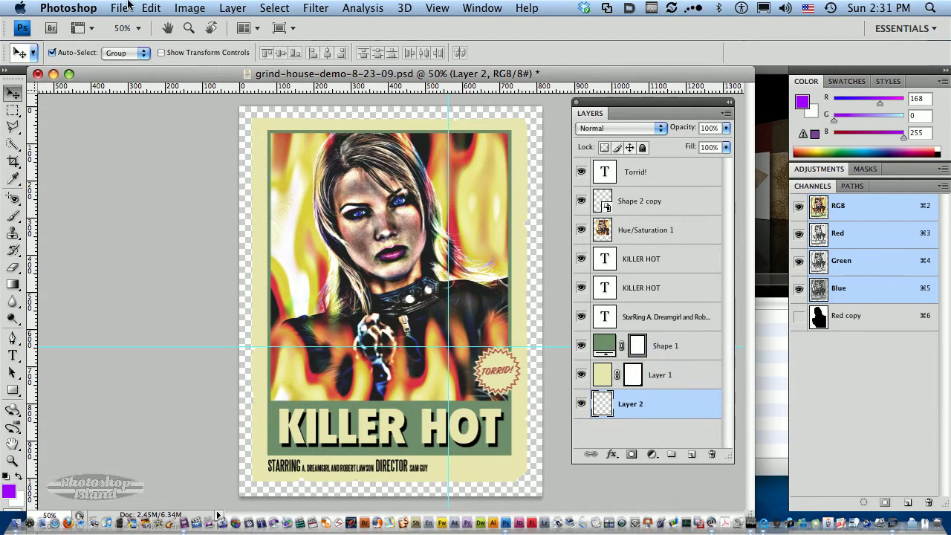
Fill Layer 2 with white in Normal mode at 100% opacity, then switch to the Move tool
{"action": "left_click", "coordinate": [138, 7]}
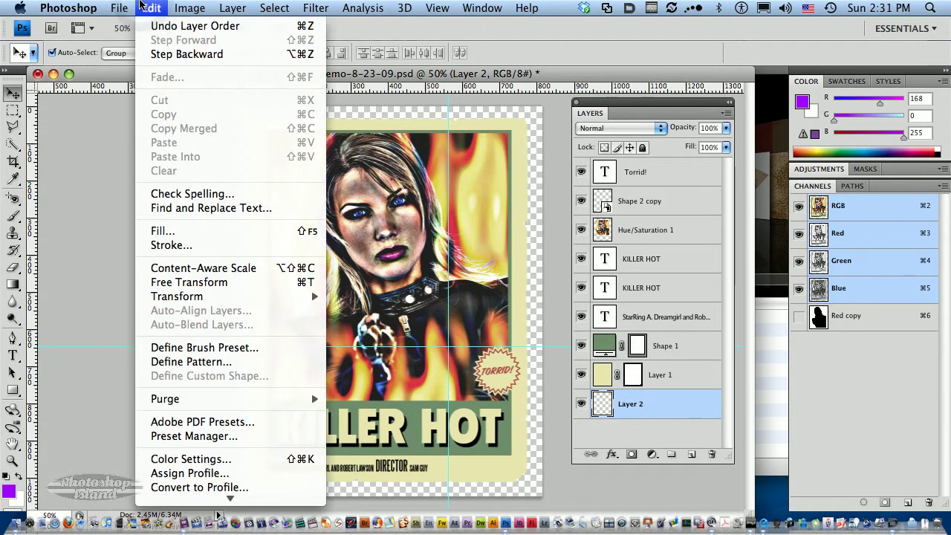
{"action": "left_click", "coordinate": [162, 231]}
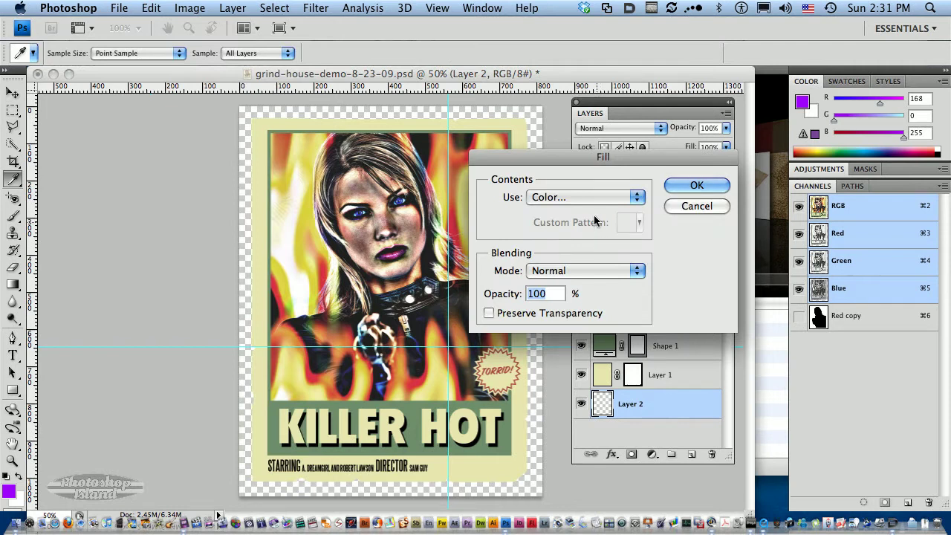
{"action": "left_click", "coordinate": [620, 197]}
{"action": "left_click", "coordinate": [603, 282]}
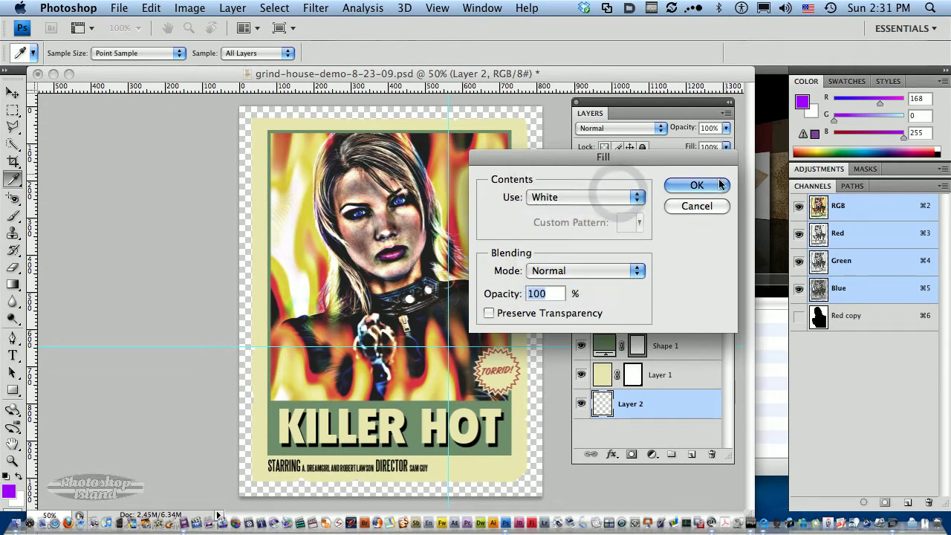
{"action": "left_click", "coordinate": [697, 186]}
{"action": "key", "text": "v"}
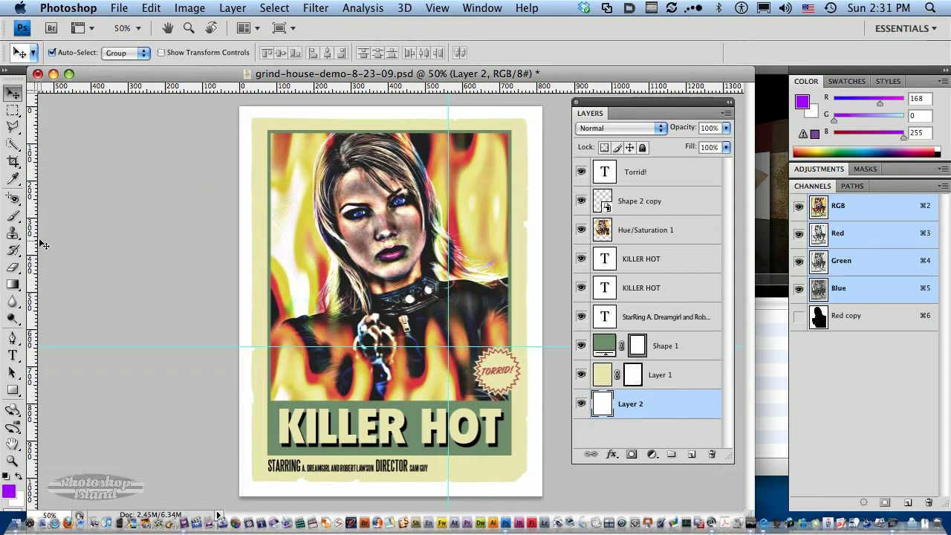
Choose the 2473 px edge brush just after the solid paper brush and set its diameter to 1000 px
{"action": "left_click", "coordinate": [13, 216]}
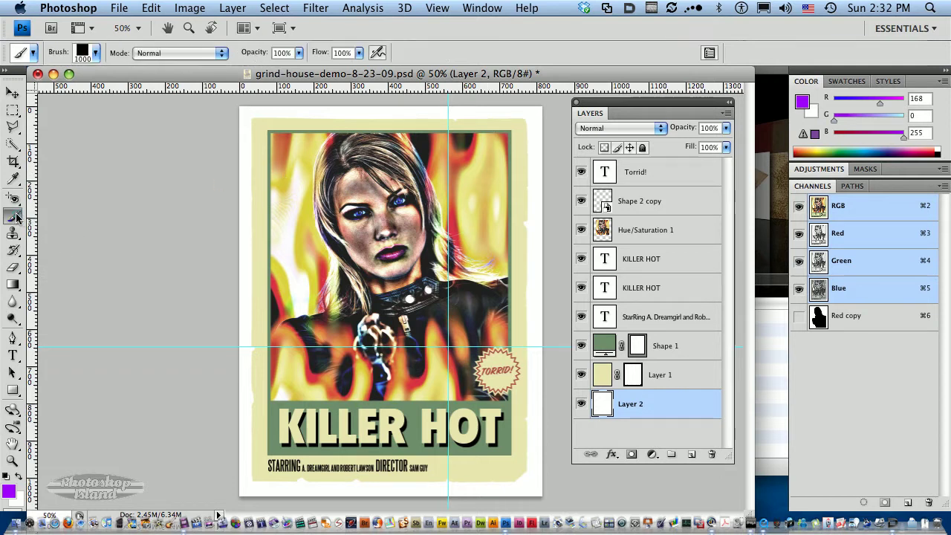
{"action": "left_click", "coordinate": [96, 54]}
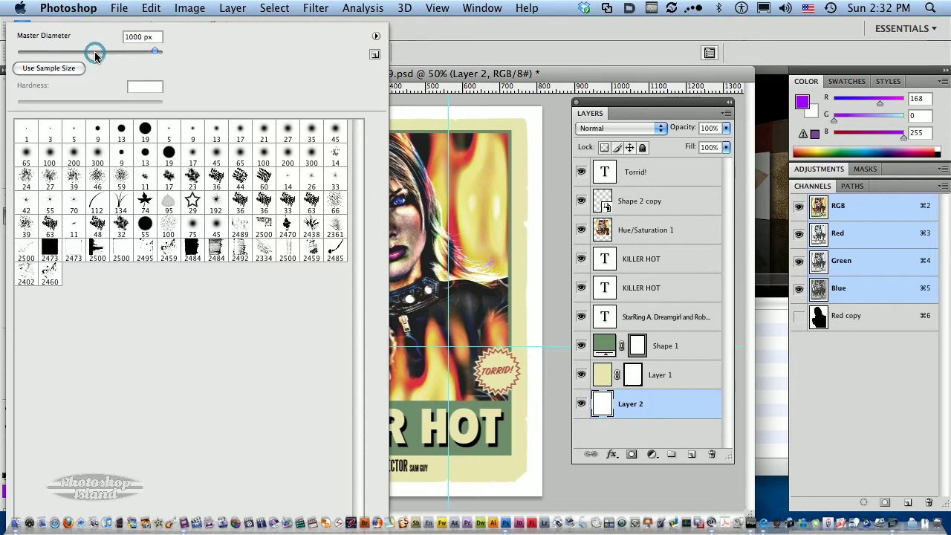
{"action": "left_click", "coordinate": [75, 251]}
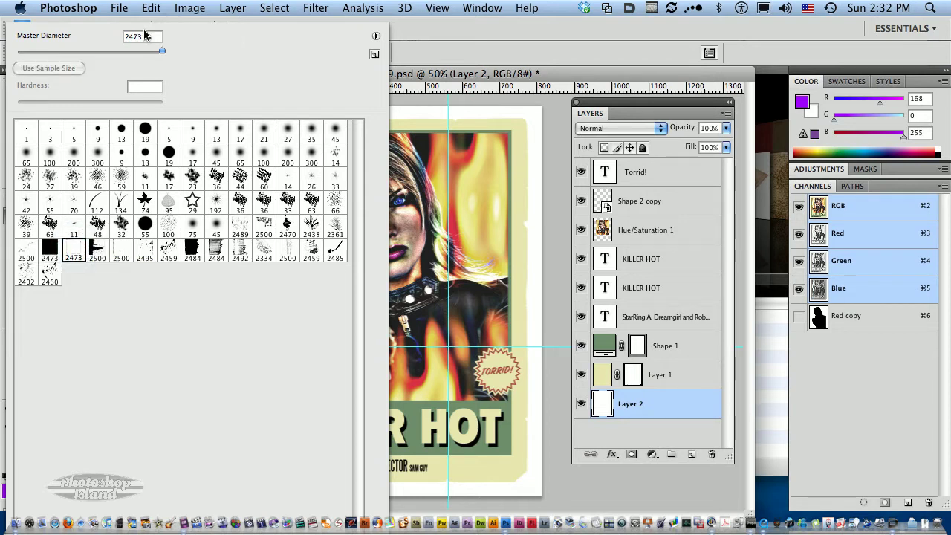
{"action": "left_click_drag", "start_coordinate": [141, 36], "coordinate": [116, 37]}
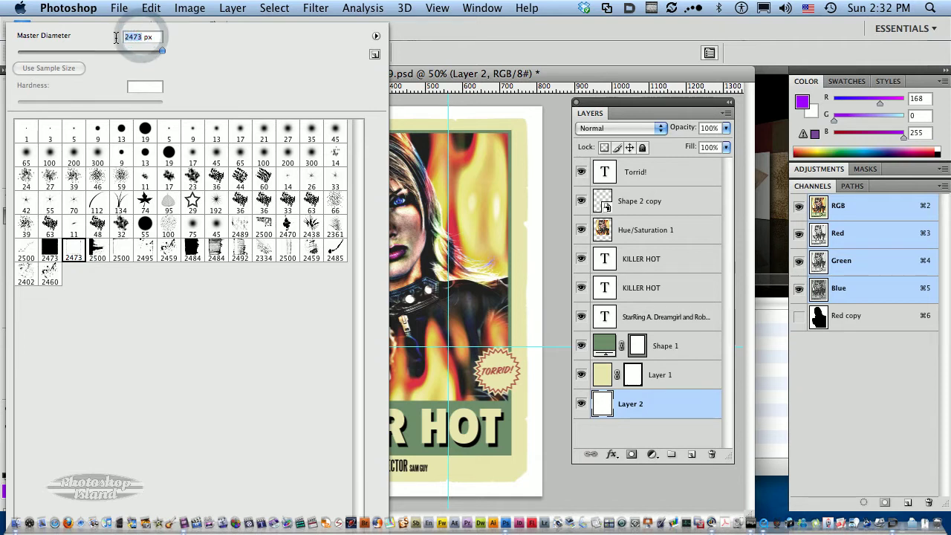
{"action": "type", "text": "1000"}
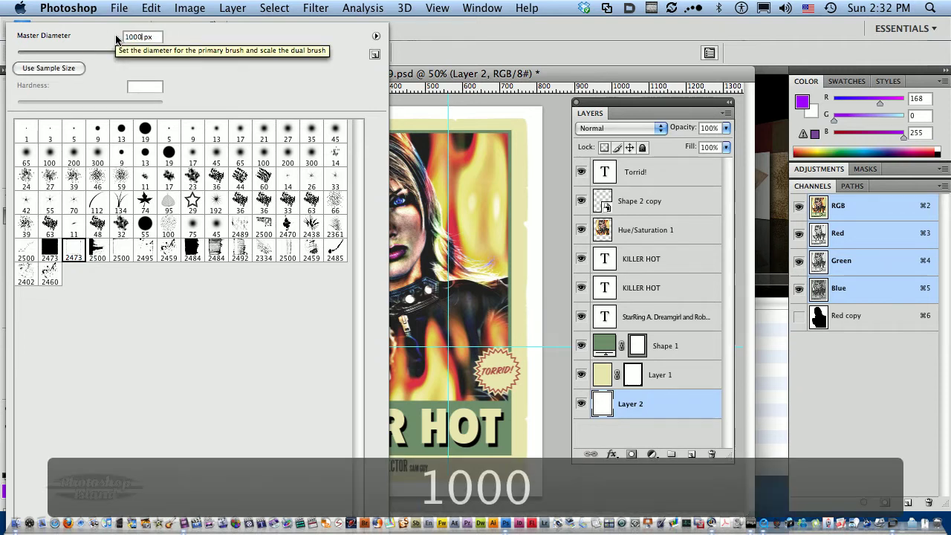
{"action": "key", "text": "Tab"}
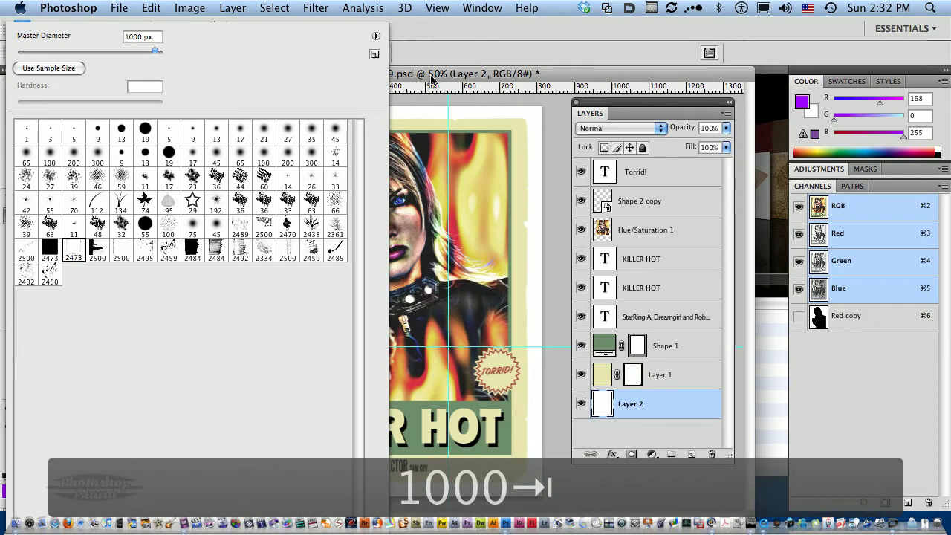
{"action": "left_click", "coordinate": [549, 78]}
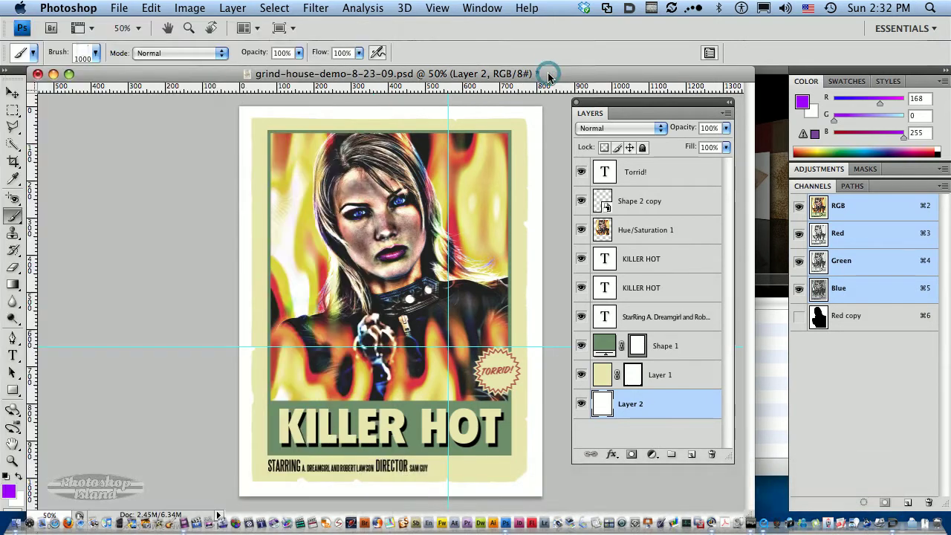
Create a new layer above the Torrid! text layer and name it edge
{"action": "left_click", "coordinate": [688, 171]}
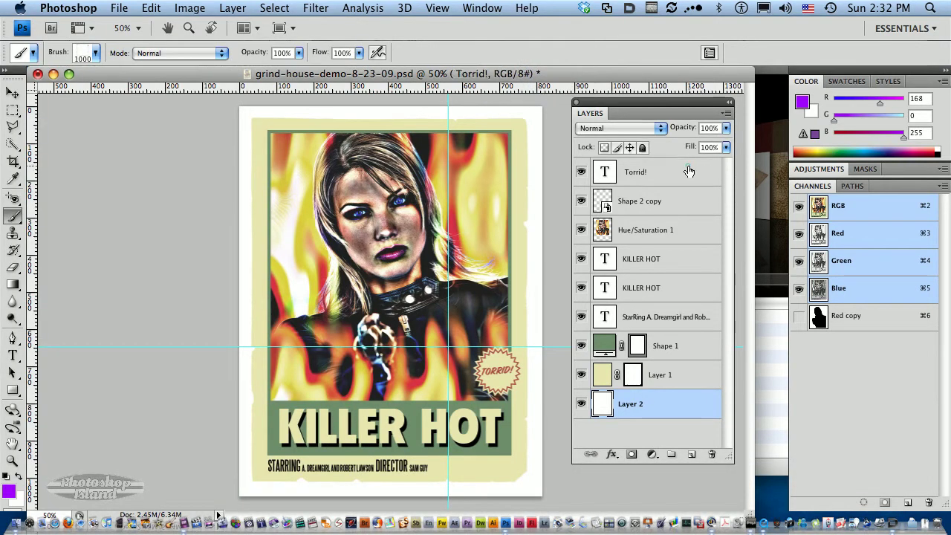
{"action": "left_click", "coordinate": [691, 454]}
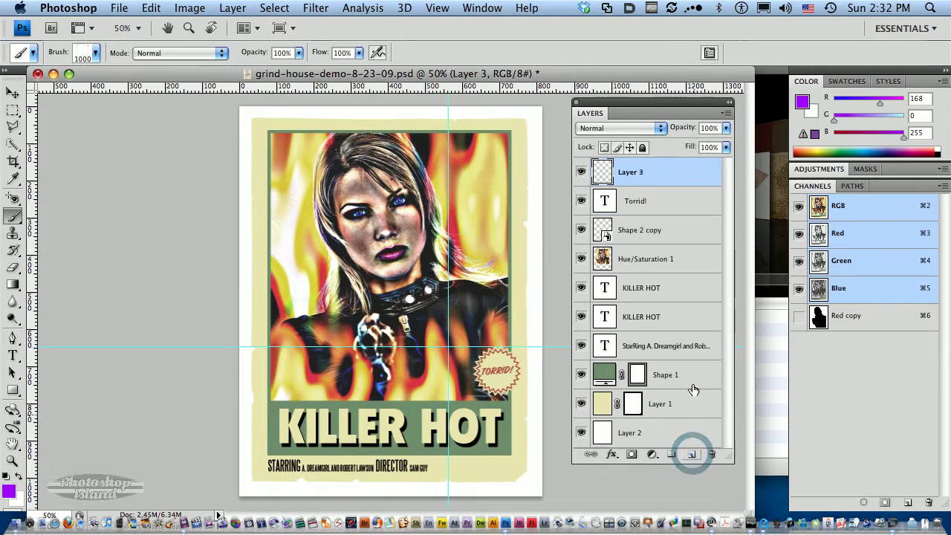
{"action": "double_click", "coordinate": [634, 171]}
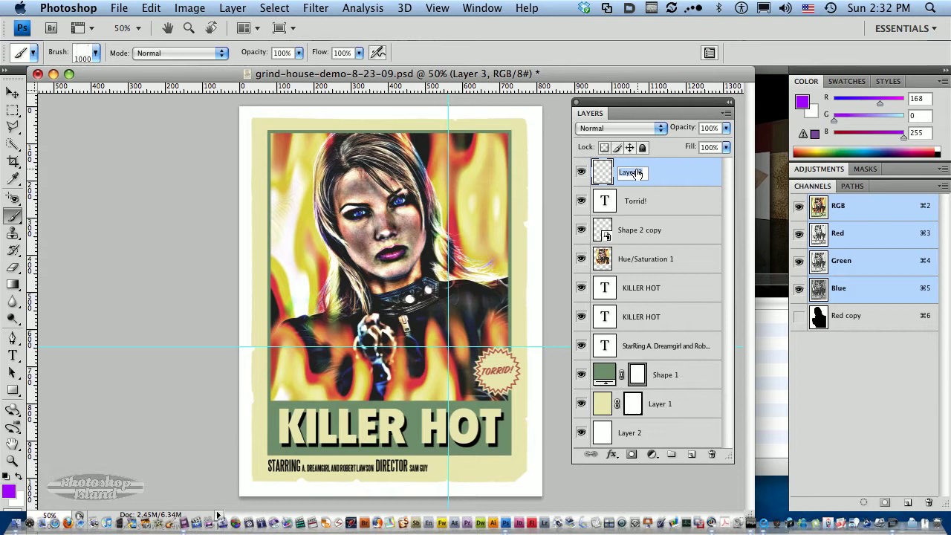
{"action": "type", "text": "ed"}
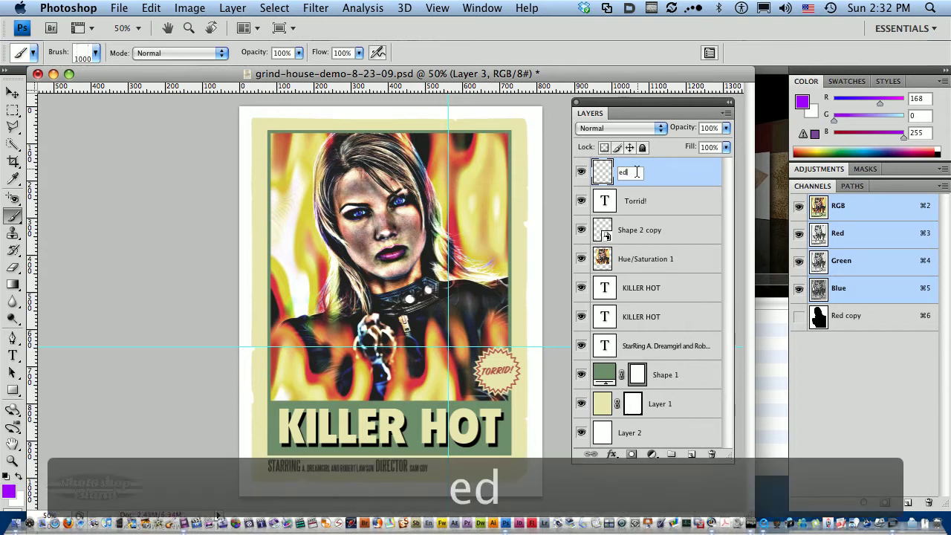
{"action": "type", "text": "ge"}
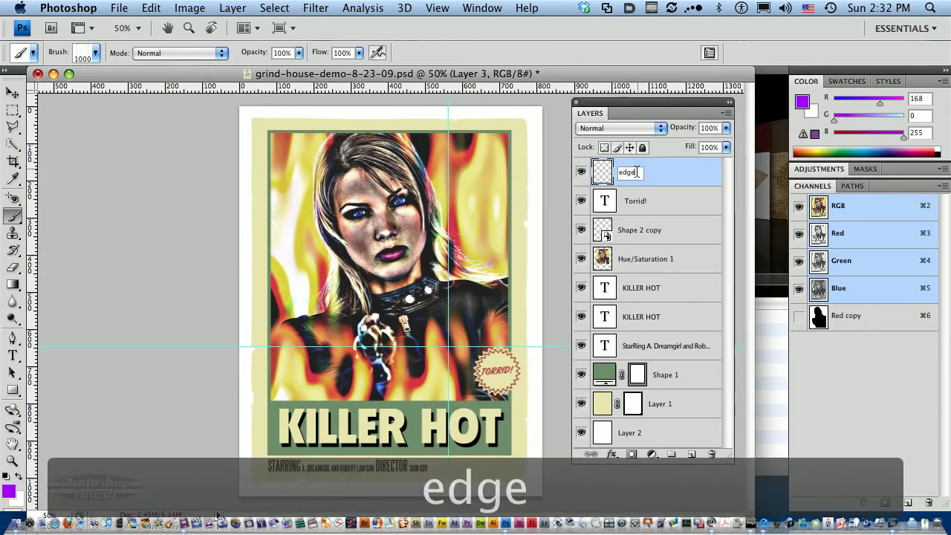
{"action": "left_click", "coordinate": [669, 177]}
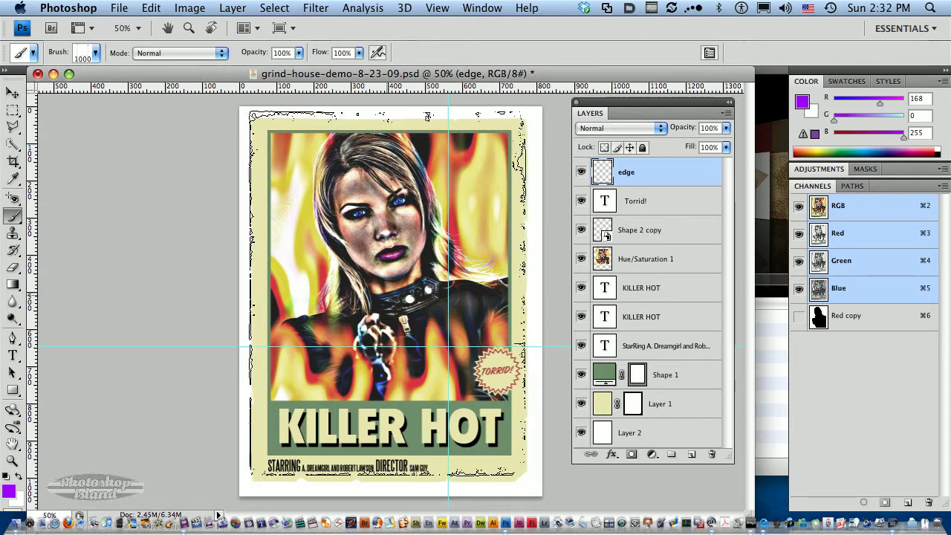
Sample the poster's pale yellow border and lighten the foreground colour to the cream fffee7
{"action": "left_click", "coordinate": [13, 179]}
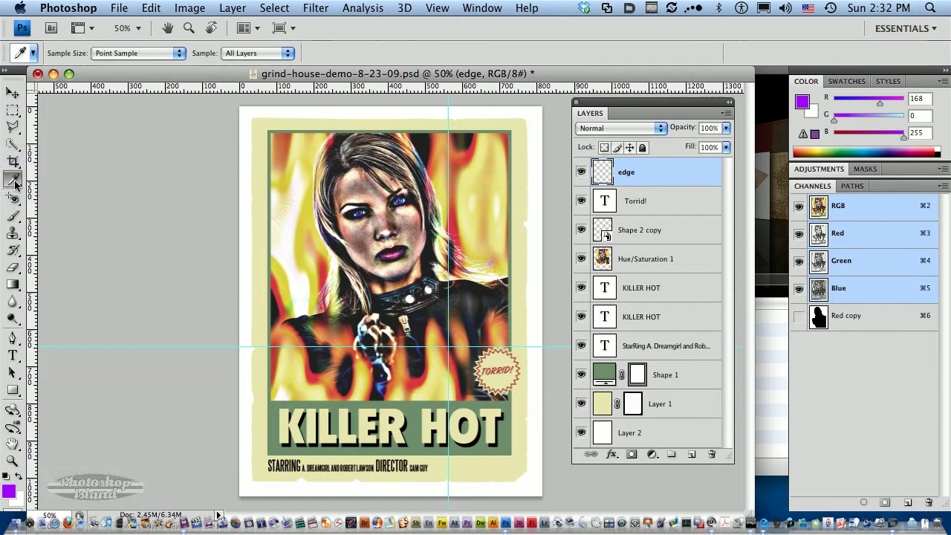
{"action": "left_click", "coordinate": [265, 183]}
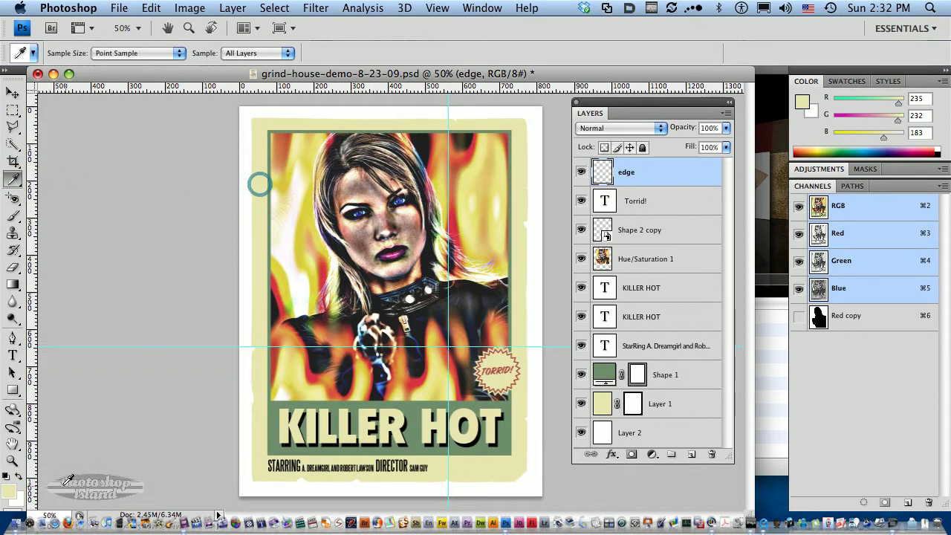
{"action": "left_click", "coordinate": [6, 492]}
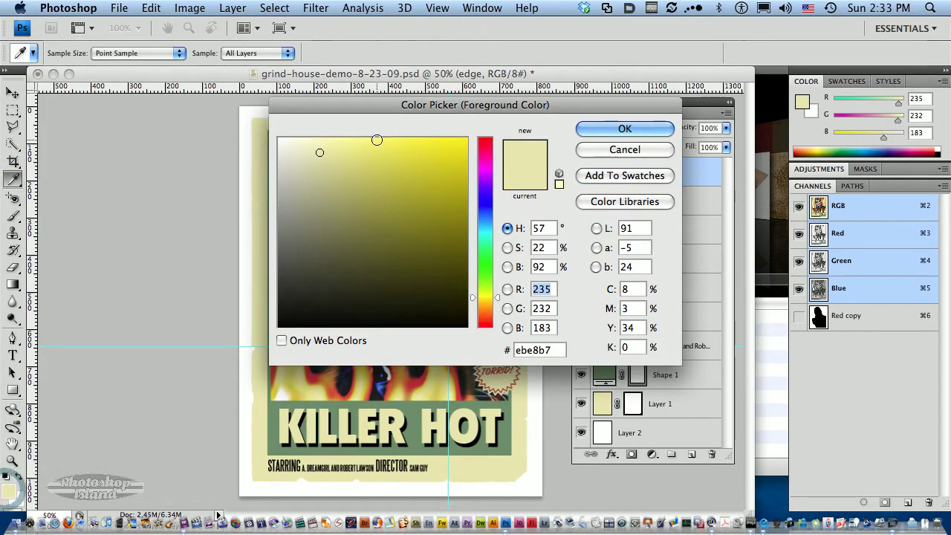
{"action": "left_click_drag", "start_coordinate": [319, 150], "coordinate": [295, 136]}
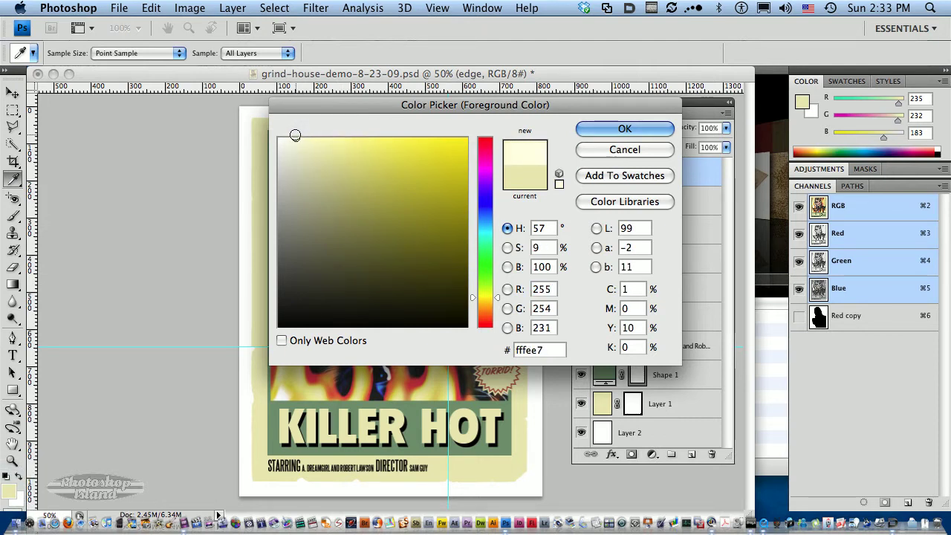
{"action": "left_click", "coordinate": [606, 127]}
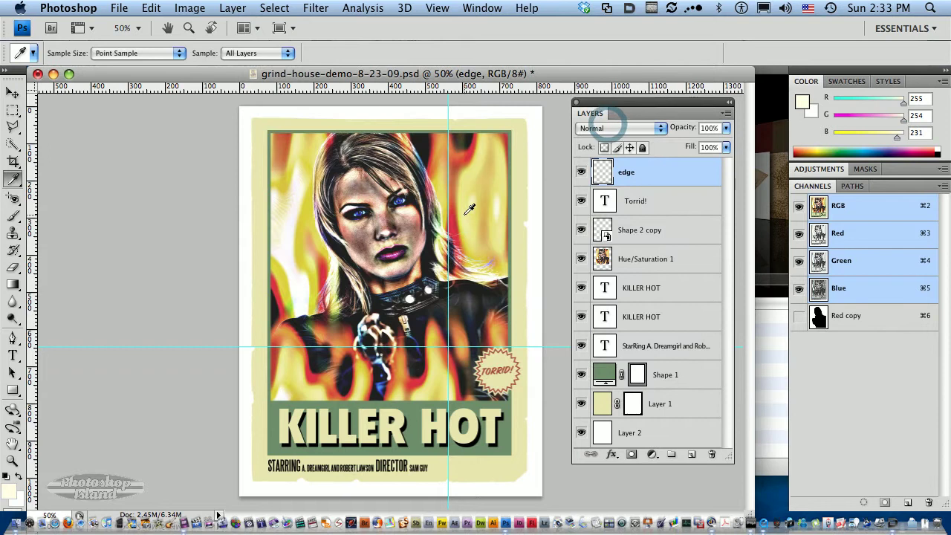
Stamp the 1000 px edge brush once on the edge layer, aligned with the poster's paper border
{"action": "left_click", "coordinate": [15, 217]}
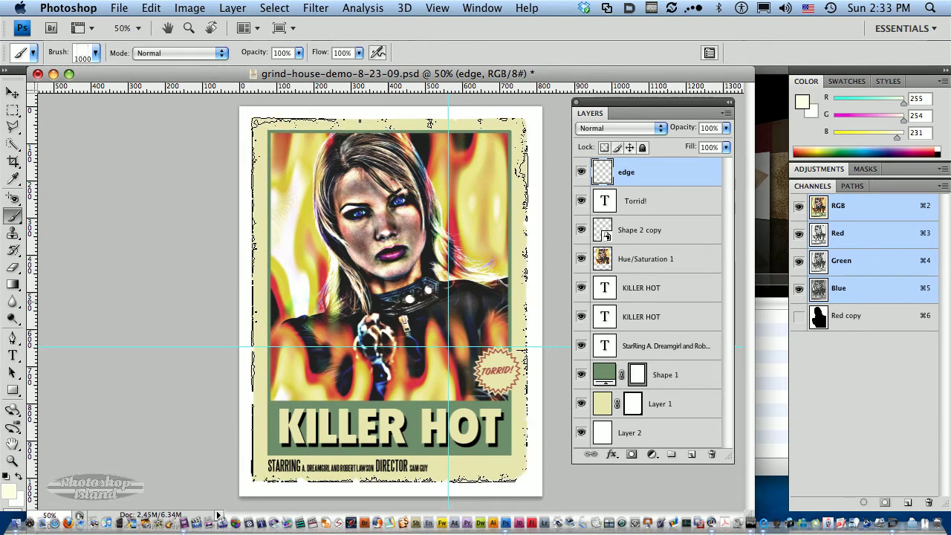
{"action": "left_click_drag", "start_coordinate": [388, 302], "coordinate": [627, 486]}
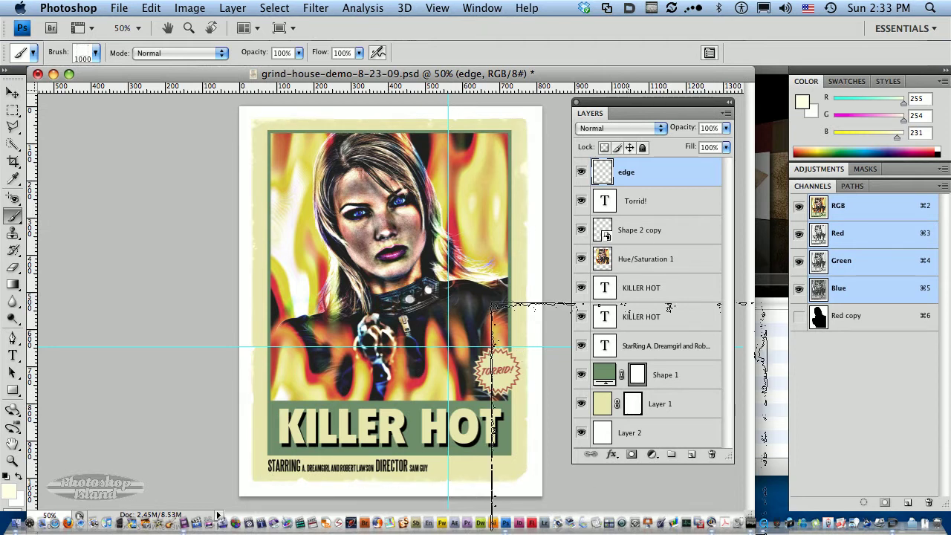
Examine the stamped wear along the poster's upper-left corner up close, then return to the whole poster at 50%
{"action": "left_click_drag", "start_coordinate": [492, 305], "coordinate": [351, 230]}
{"action": "left_click_drag", "start_coordinate": [208, 59], "coordinate": [229, 90]}
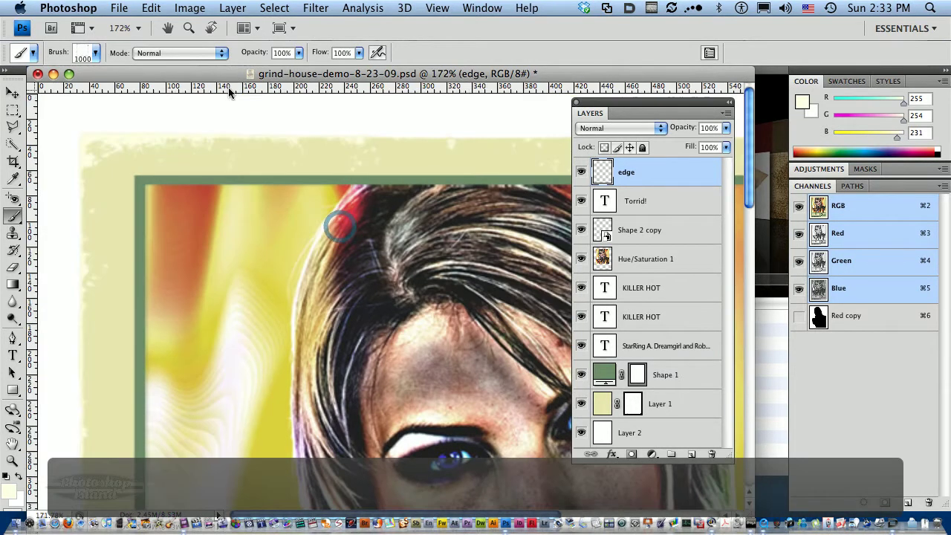
{"action": "left_click", "coordinate": [255, 293]}
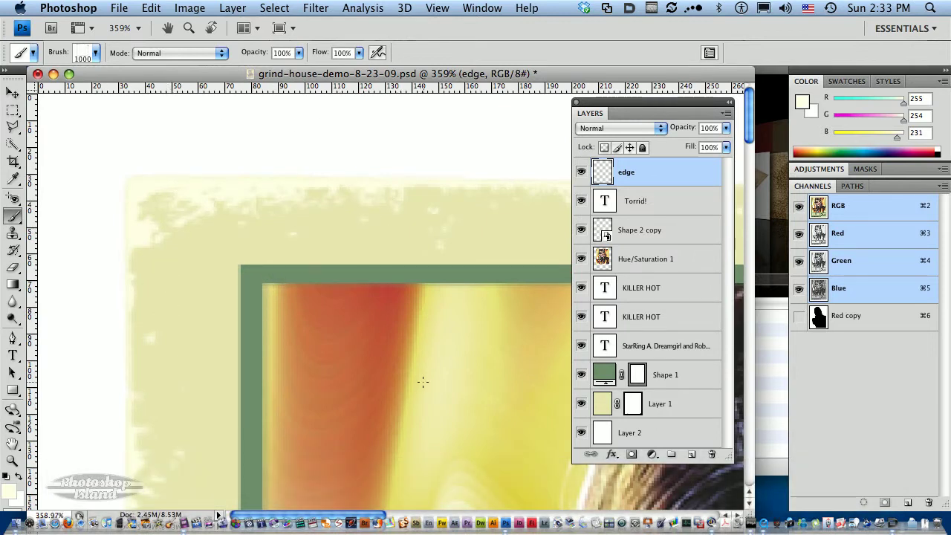
{"action": "left_click", "coordinate": [420, 426], "text": "alt"}
{"action": "left_click", "coordinate": [411, 400], "text": "alt"}
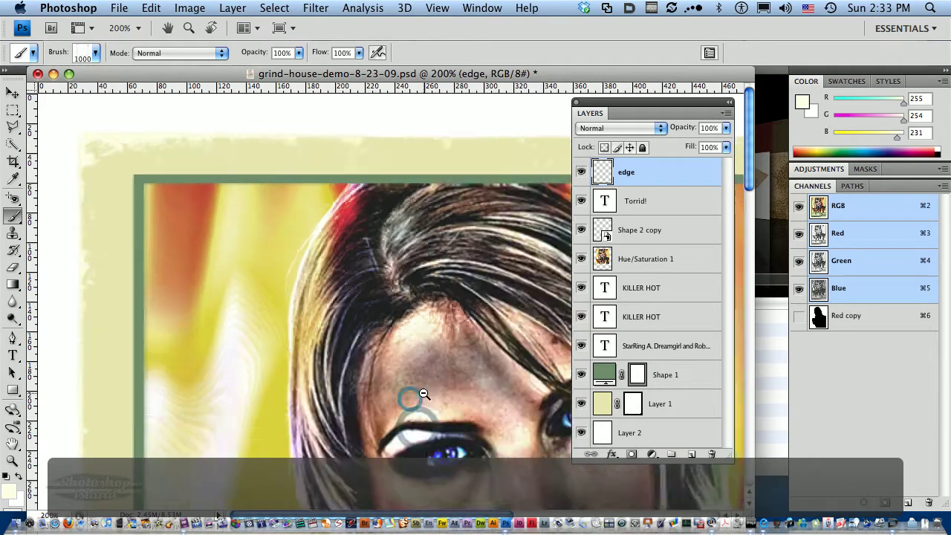
{"action": "left_click", "coordinate": [423, 392], "text": "alt"}
{"action": "left_click", "coordinate": [424, 389], "text": "alt"}
{"action": "left_click", "coordinate": [443, 386], "text": "alt"}
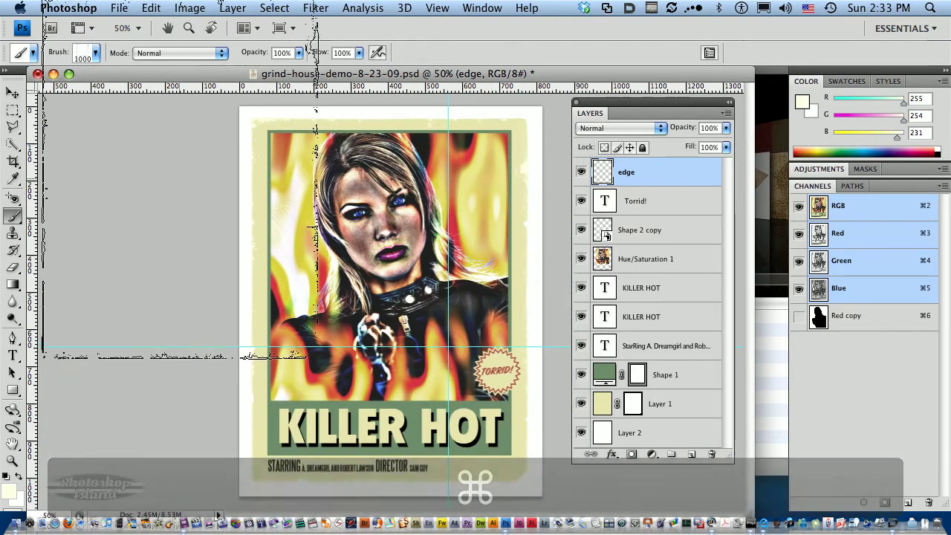
Choose the old-tape-edge-wide brush and reduce its diameter to 300 px
{"action": "left_click", "coordinate": [97, 53]}
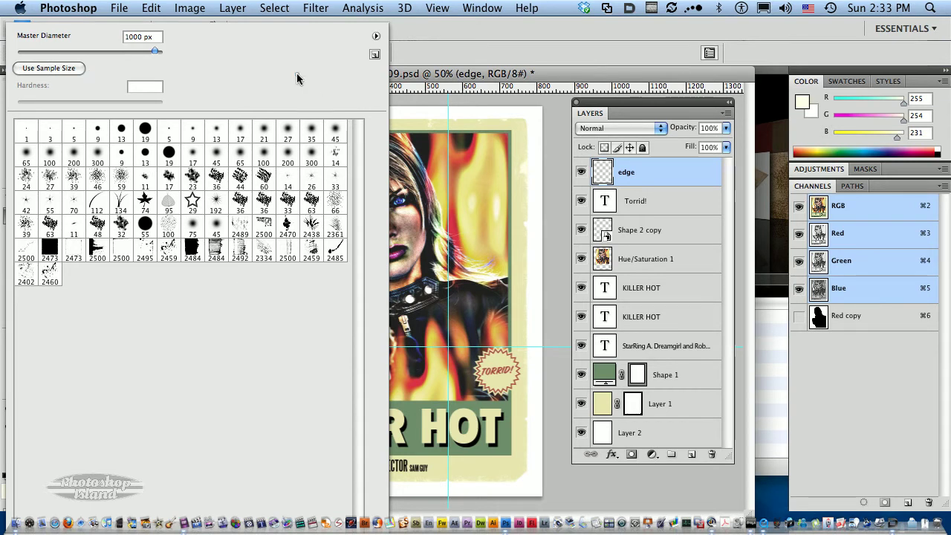
{"action": "left_click", "coordinate": [215, 253]}
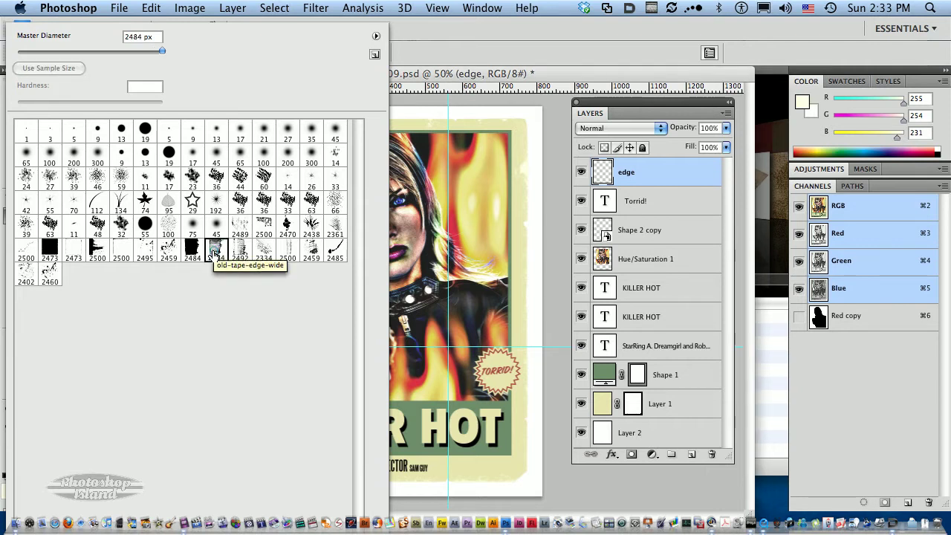
{"action": "left_click", "coordinate": [561, 72]}
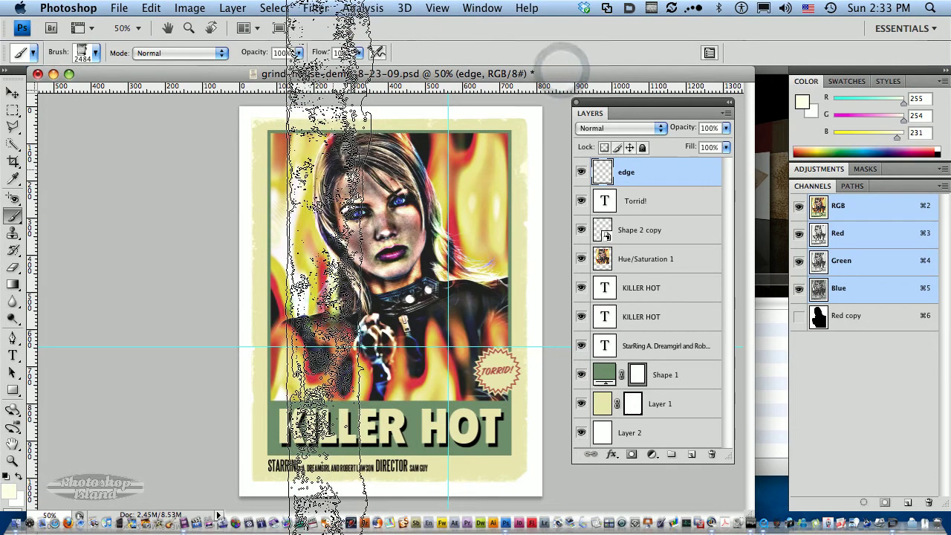
{"action": "key", "text": "bracketleft"}
{"action": "key", "text": "bracketleft"}
{"action": "key", "text": "bracketleft"}
{"action": "key", "text": "bracketleft"}
{"action": "key", "text": "bracketleft"}
{"action": "key", "text": "bracketleft"}
{"action": "key", "text": "bracketleft"}
{"action": "key", "text": "bracketleft"}
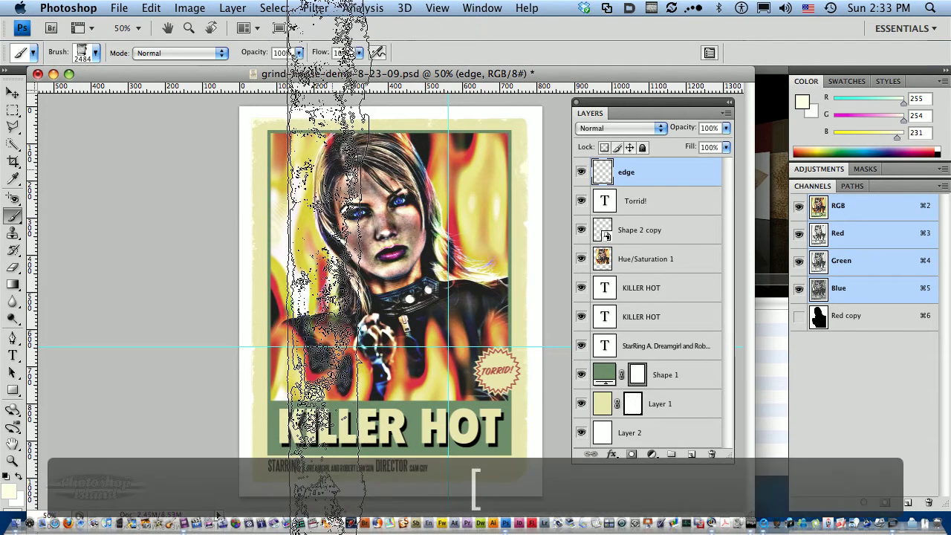
{"action": "key", "text": "bracketleft"}
{"action": "key", "text": "bracketleft"}
{"action": "key", "text": "bracketleft"}
{"action": "key", "text": "bracketleft"}
{"action": "key", "text": "bracketleft"}
{"action": "key", "text": "bracketleft"}
{"action": "key", "text": "bracketleft"}
{"action": "key", "text": "bracketleft"}
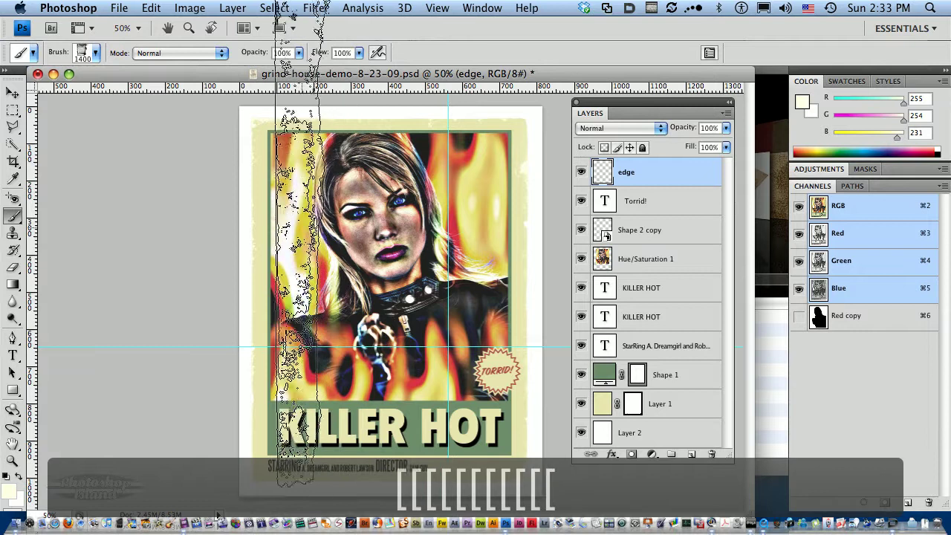
{"action": "key", "text": "bracketleft"}
{"action": "key", "text": "bracketleft"}
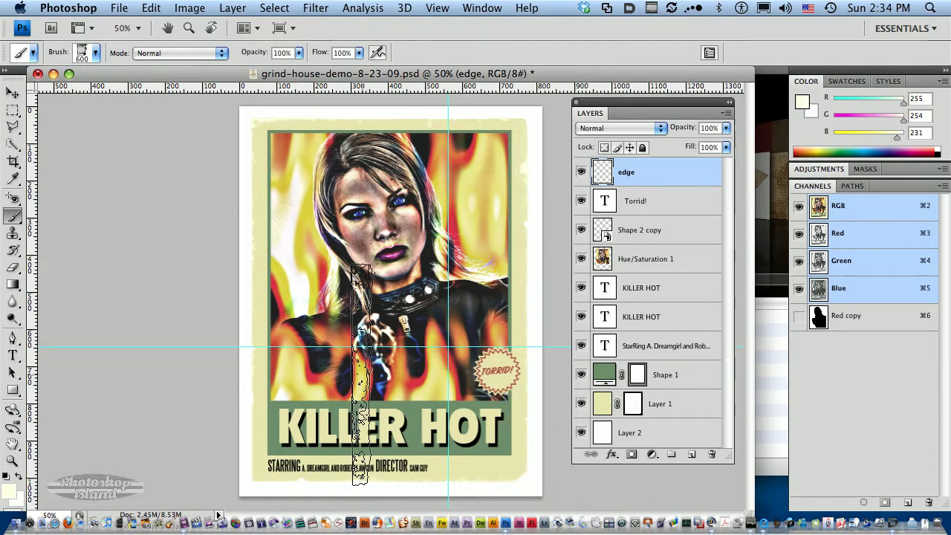
{"action": "key", "text": "bracketleft"}
{"action": "key", "text": "bracketleft"}
{"action": "key", "text": "bracketleft"}
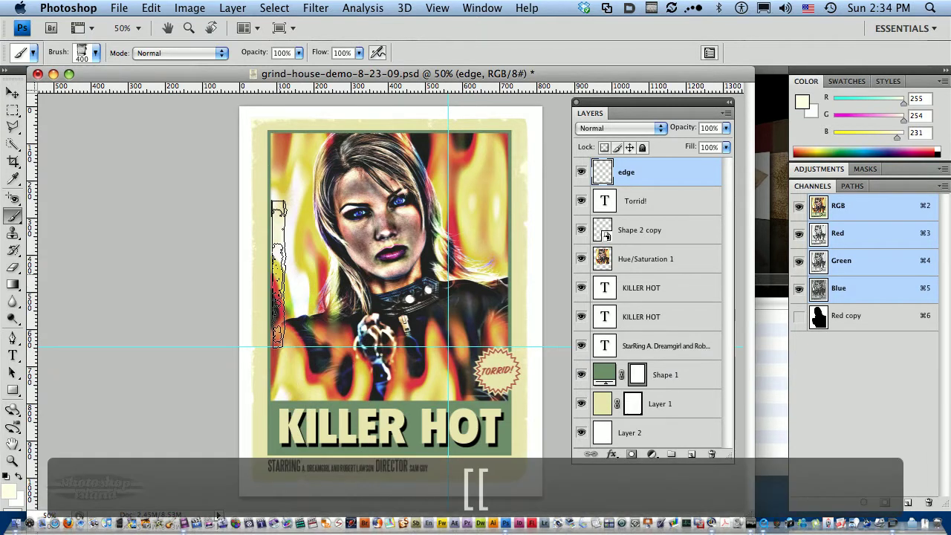
Set the foreground colour to the darker khaki d2ce93
{"action": "left_click", "coordinate": [7, 489]}
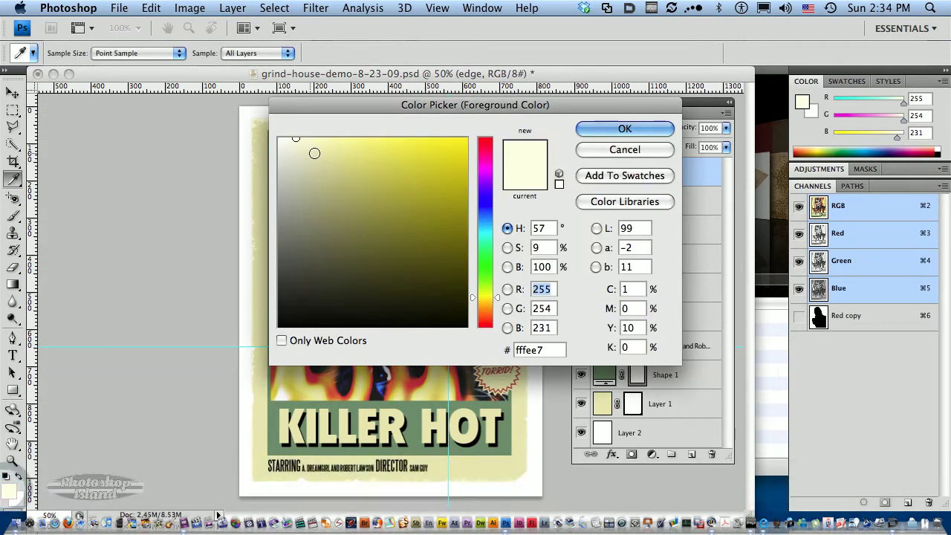
{"action": "left_click_drag", "start_coordinate": [337, 148], "coordinate": [346, 181]}
{"action": "left_click", "coordinate": [613, 128]}
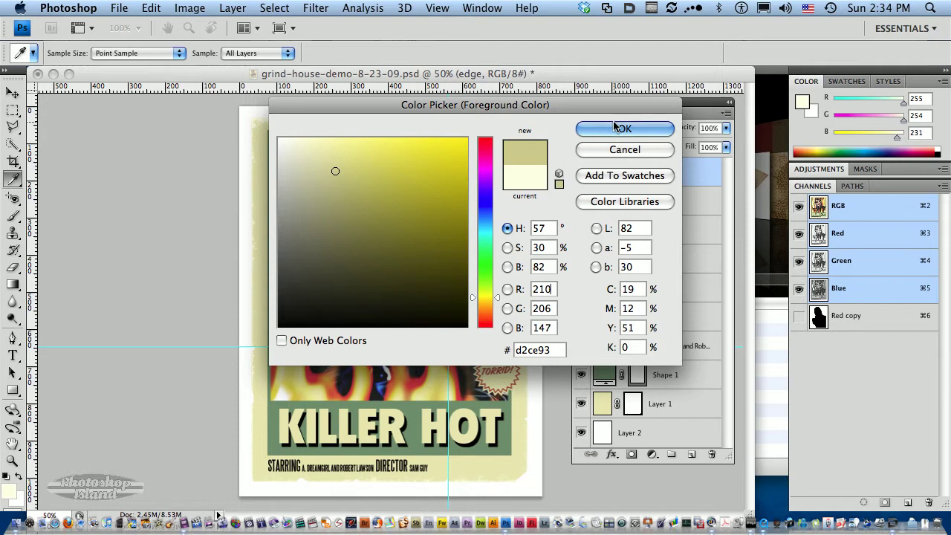
Create a new layer above the edge layer and name it tape
{"action": "left_click", "coordinate": [692, 454]}
{"action": "double_click", "coordinate": [630, 172]}
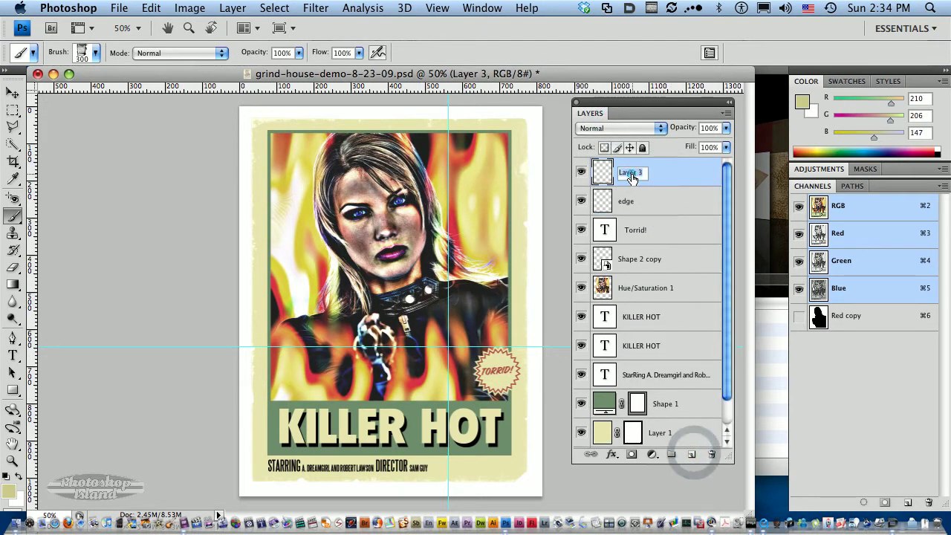
{"action": "type", "text": "ta"}
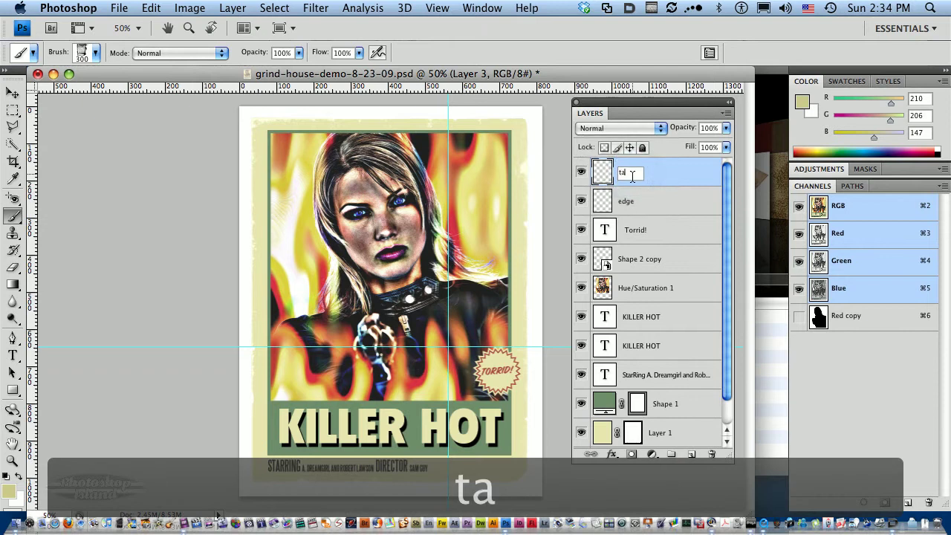
{"action": "type", "text": "pe"}
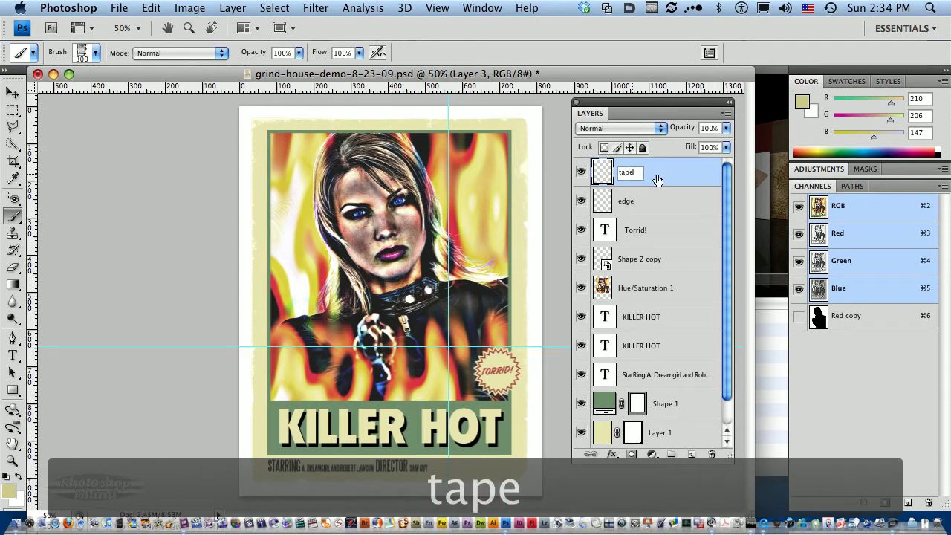
{"action": "left_click", "coordinate": [205, 74]}
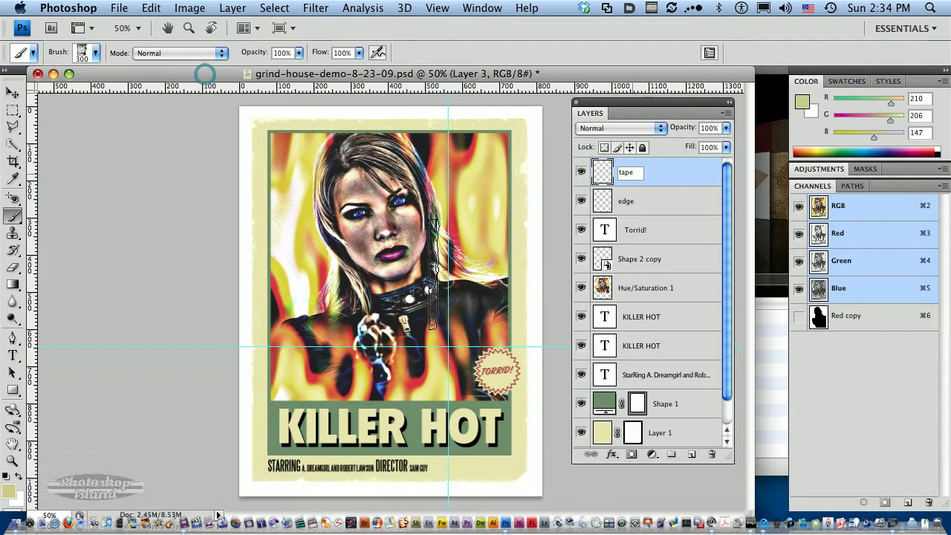
{"action": "left_click", "coordinate": [668, 180]}
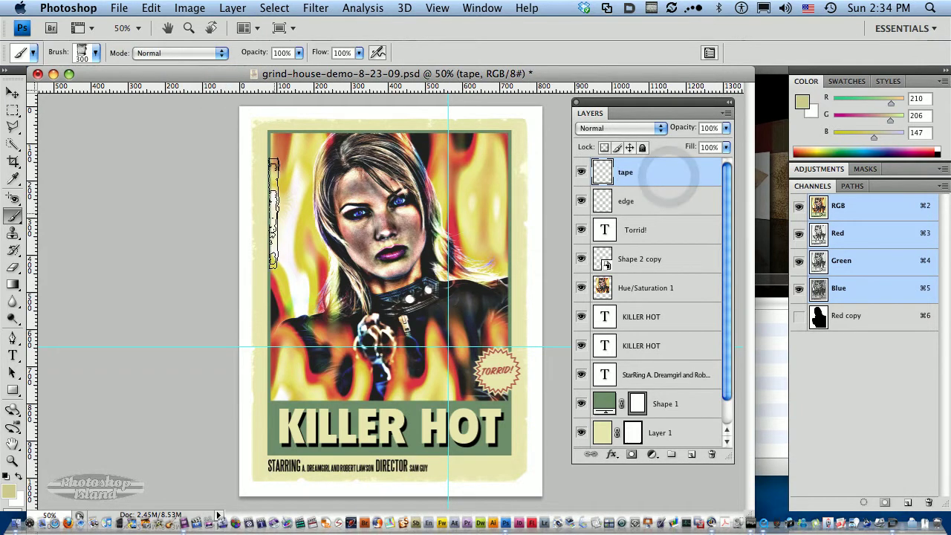
Enlarge the tape brush to 500 px and stamp one vertical tape strip on the lower half of the poster's left border
{"action": "key", "text": "bracketright"}
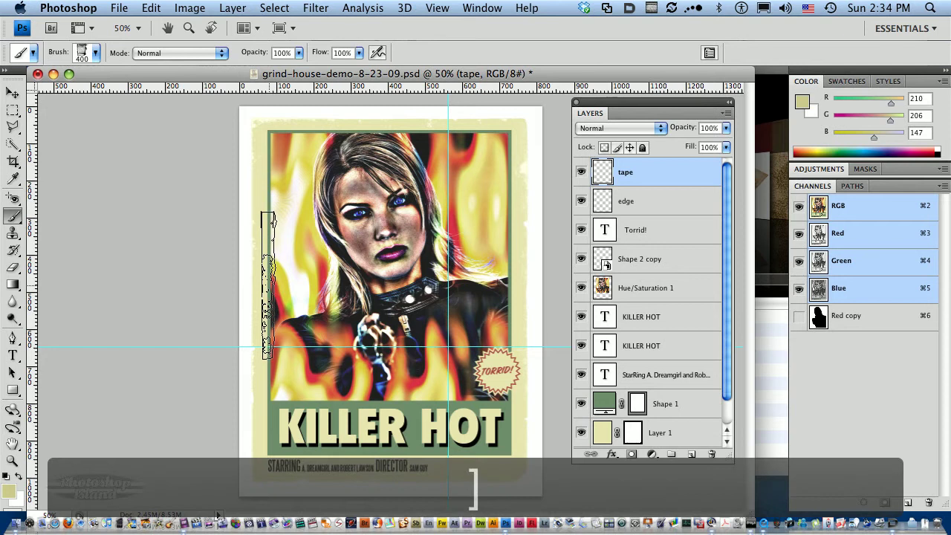
{"action": "key", "text": "bracketright"}
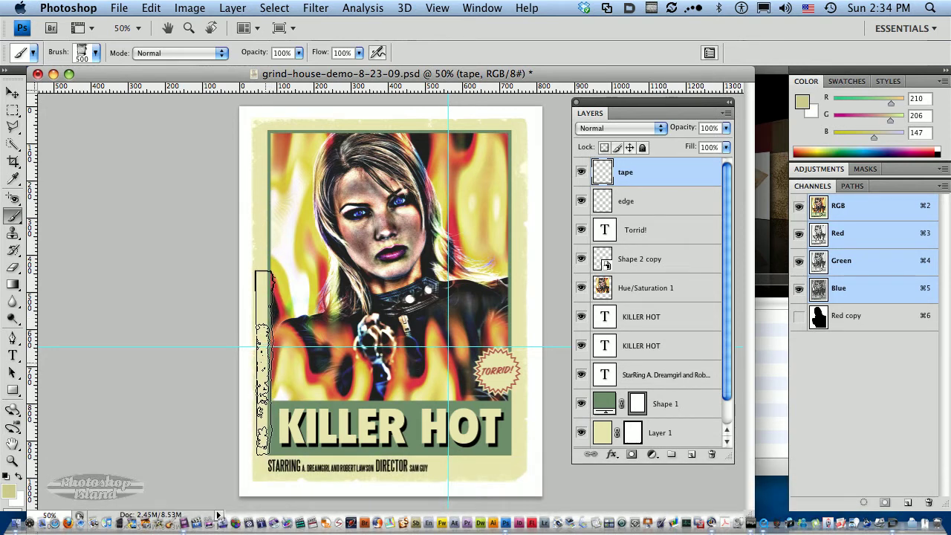
{"action": "left_click", "coordinate": [264, 362]}
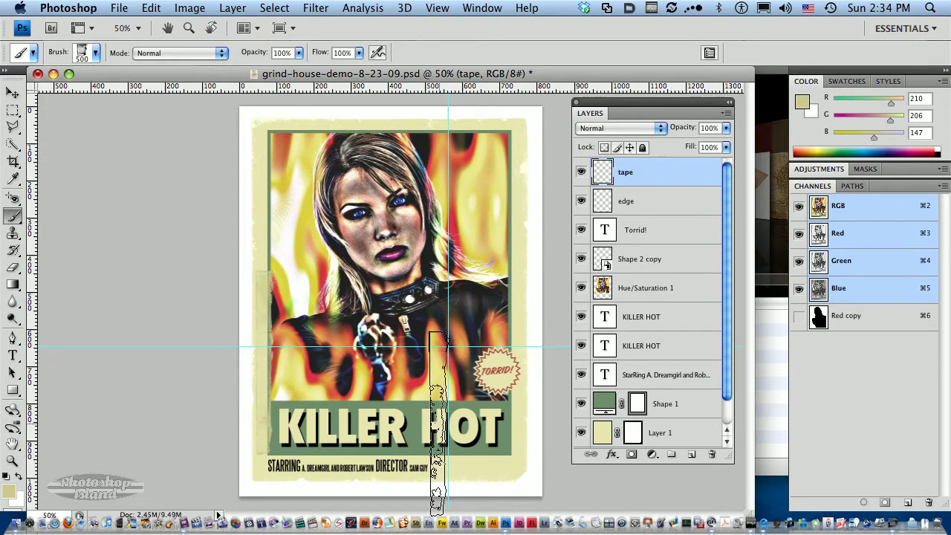
{"action": "key", "text": "super+space"}
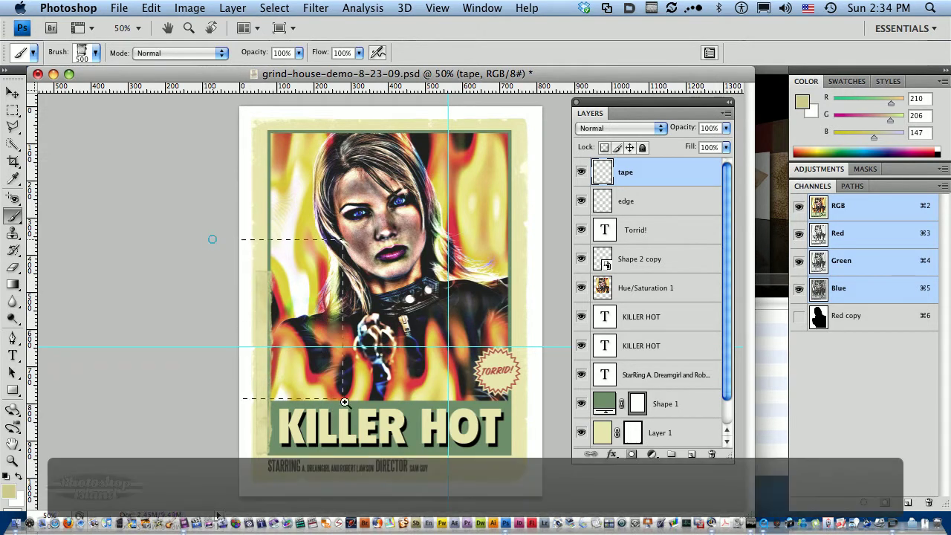
Inspect the tape strip on the poster's left border up close
{"action": "left_click_drag", "start_coordinate": [345, 403], "coordinate": [351, 406]}
{"action": "left_click_drag", "start_coordinate": [119, 143], "coordinate": [223, 142]}
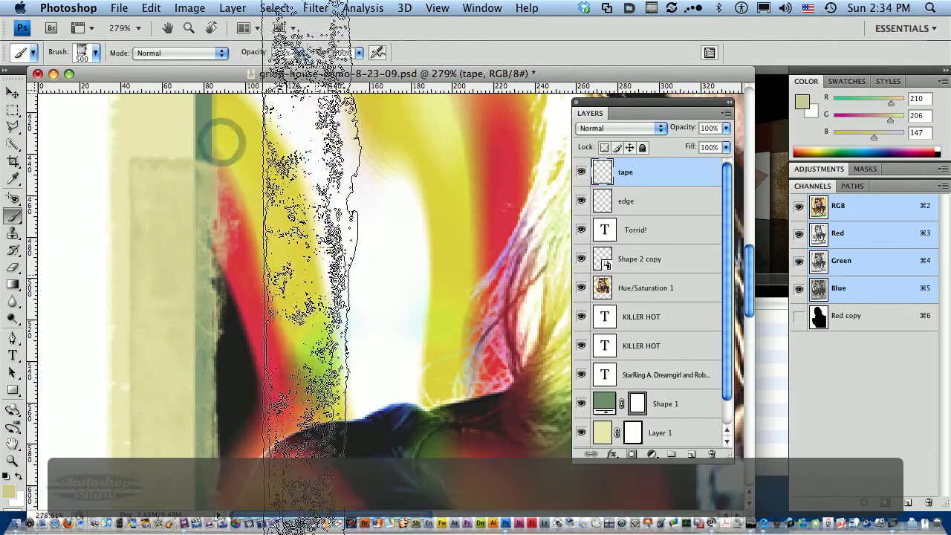
{"action": "left_click", "coordinate": [365, 384], "text": "alt+super"}
{"action": "left_click", "coordinate": [364, 423], "text": "alt+super"}
{"action": "left_click", "coordinate": [361, 451], "text": "alt+super"}
{"action": "left_click", "coordinate": [360, 451], "text": "alt+super"}
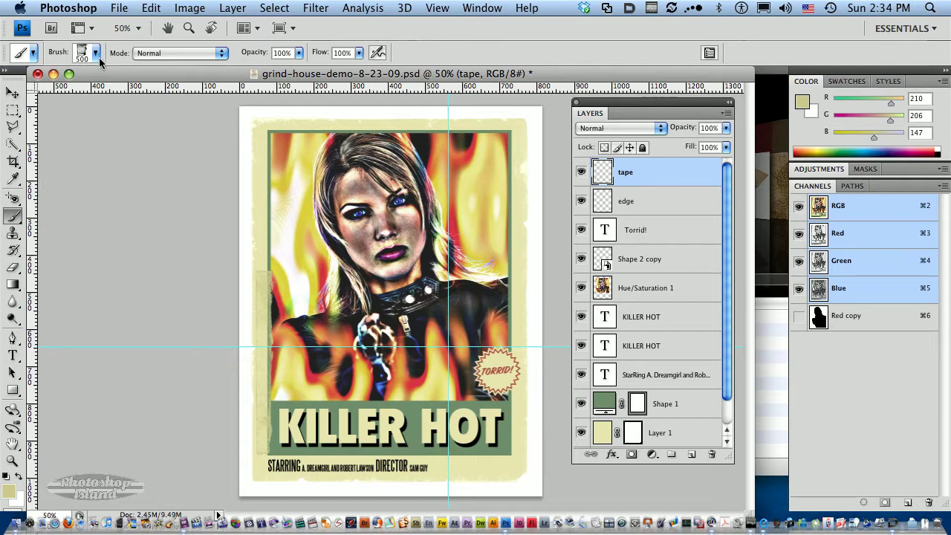
Choose the rough-corner-marks-2 brush and reduce its diameter to 1000 px
{"action": "left_click", "coordinate": [14, 217]}
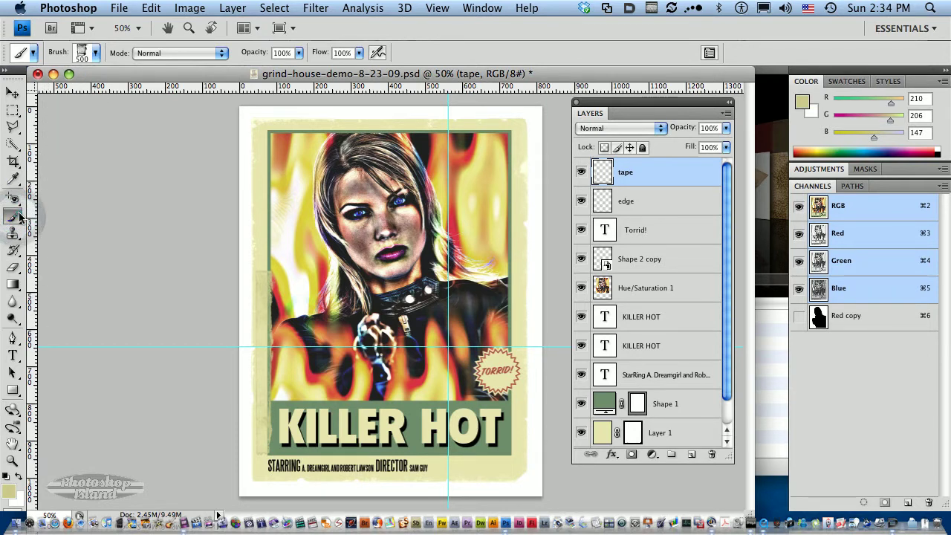
{"action": "left_click", "coordinate": [96, 50]}
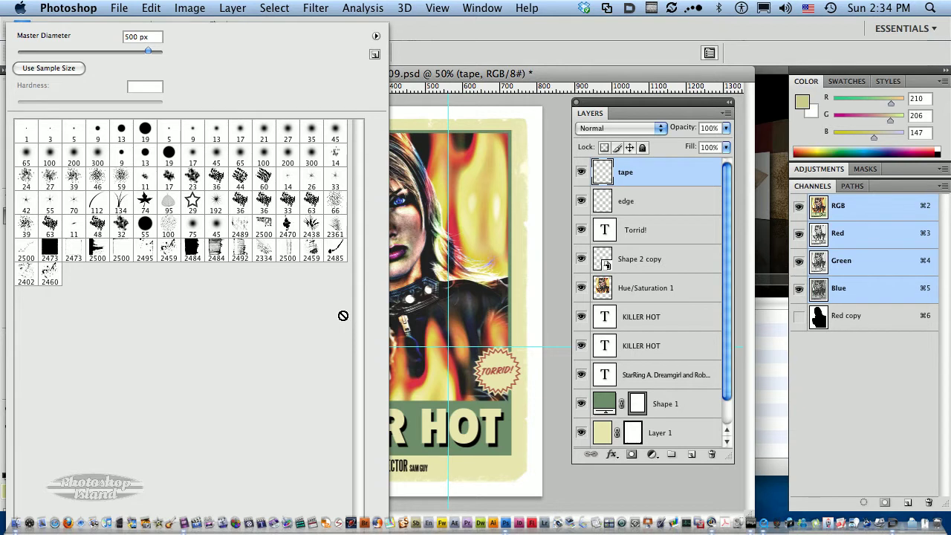
{"action": "left_click", "coordinate": [118, 248]}
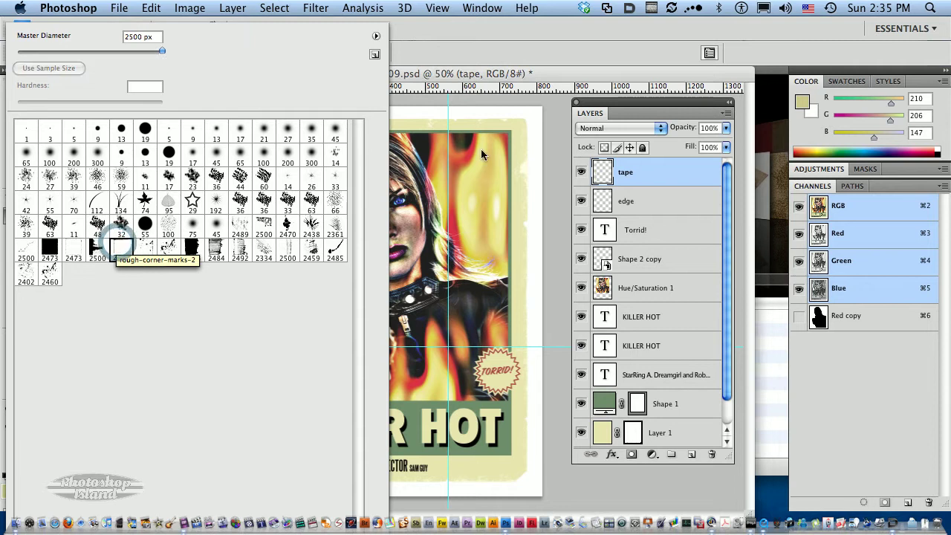
{"action": "key", "text": "Return"}
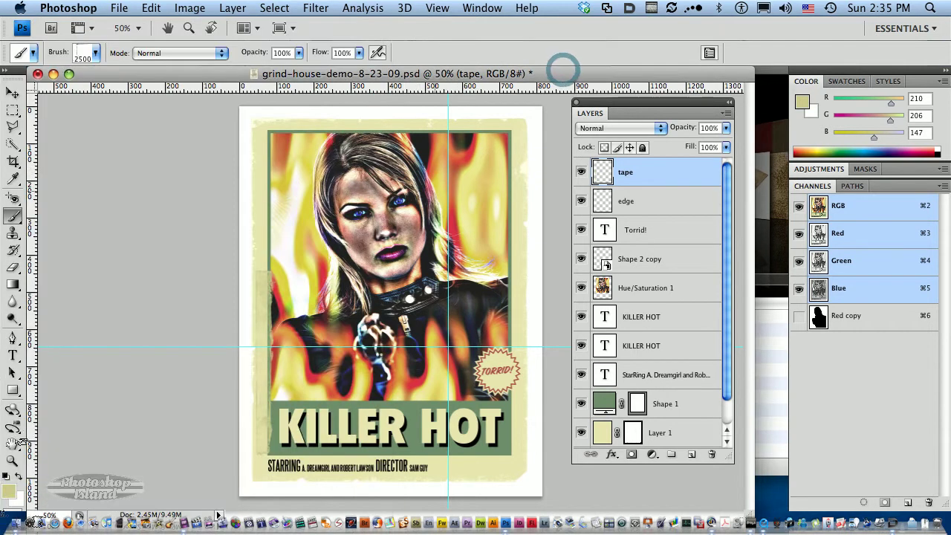
{"action": "key", "text": "bracketleft"}
{"action": "key", "text": "bracketleft"}
{"action": "key", "text": "bracketleft"}
{"action": "key", "text": "bracketleft"}
{"action": "key", "text": "bracketleft"}
{"action": "key", "text": "bracketleft"}
{"action": "key", "text": "bracketleft"}
{"action": "key", "text": "bracketleft"}
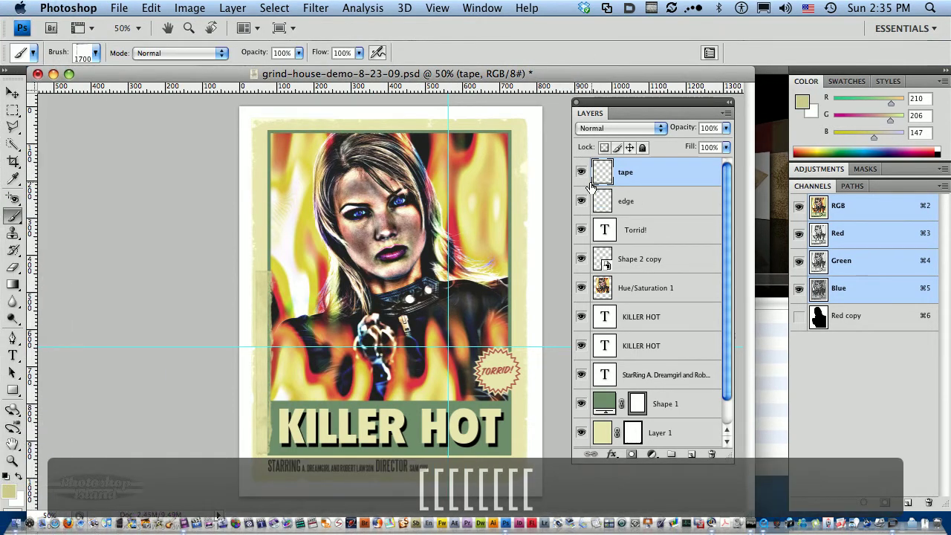
{"action": "key", "text": "bracketleft"}
{"action": "key", "text": "bracketleft"}
{"action": "key", "text": "bracketleft"}
{"action": "key", "text": "bracketleft"}
{"action": "key", "text": "bracketleft"}
{"action": "key", "text": "bracketleft"}
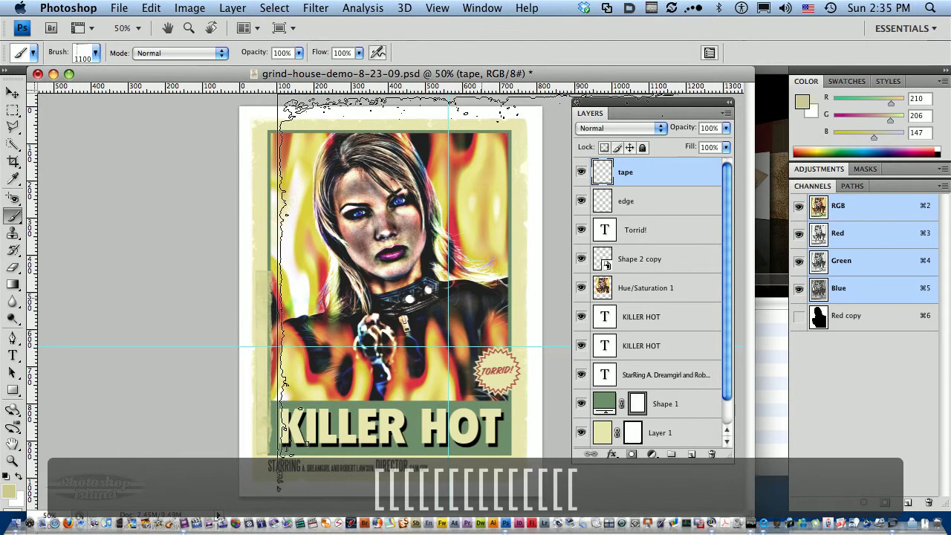
{"action": "key", "text": "bracketleft"}
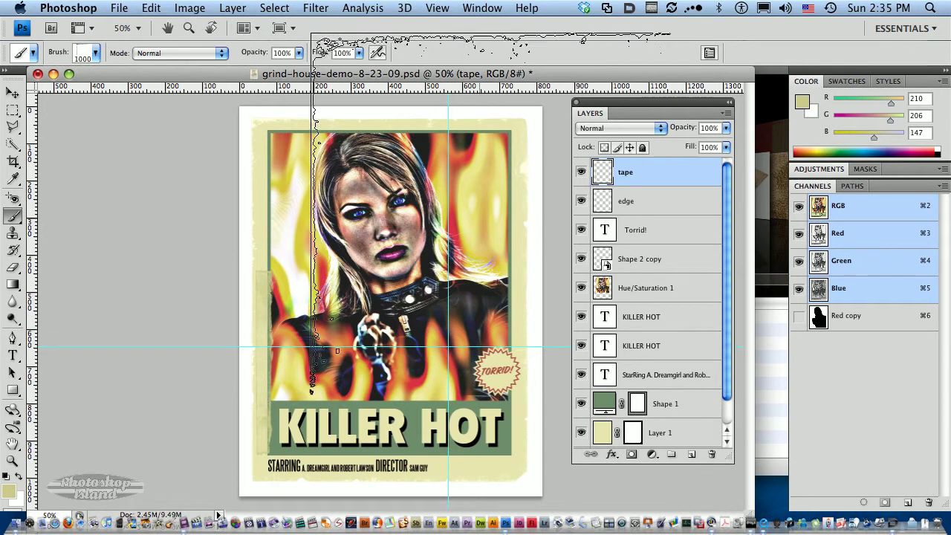
Rotate the rough-corner-marks-2 brush tip to a 90° angle
{"action": "left_click", "coordinate": [710, 54]}
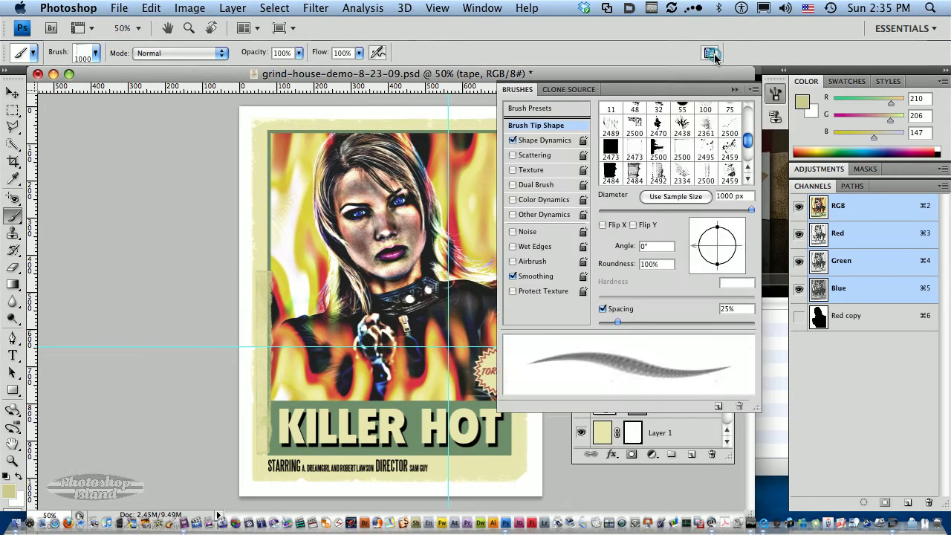
{"action": "left_click", "coordinate": [524, 128]}
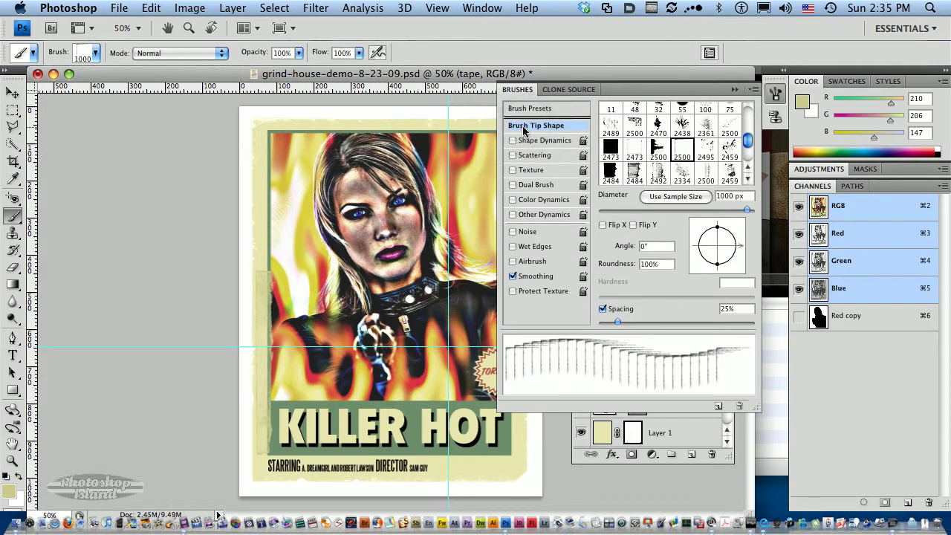
{"action": "mouse_move", "coordinate": [740, 249]}
{"action": "left_mouse_down"}
{"action": "mouse_move", "coordinate": [729, 226]}
{"action": "mouse_move", "coordinate": [734, 264]}
{"action": "mouse_move", "coordinate": [719, 270]}
{"action": "mouse_move", "coordinate": [739, 248]}
{"action": "mouse_move", "coordinate": [728, 227]}
{"action": "mouse_move", "coordinate": [712, 226]}
{"action": "mouse_move", "coordinate": [695, 248]}
{"action": "mouse_move", "coordinate": [704, 262]}
{"action": "mouse_move", "coordinate": [733, 239]}
{"action": "mouse_move", "coordinate": [716, 217]}
{"action": "left_mouse_up"}
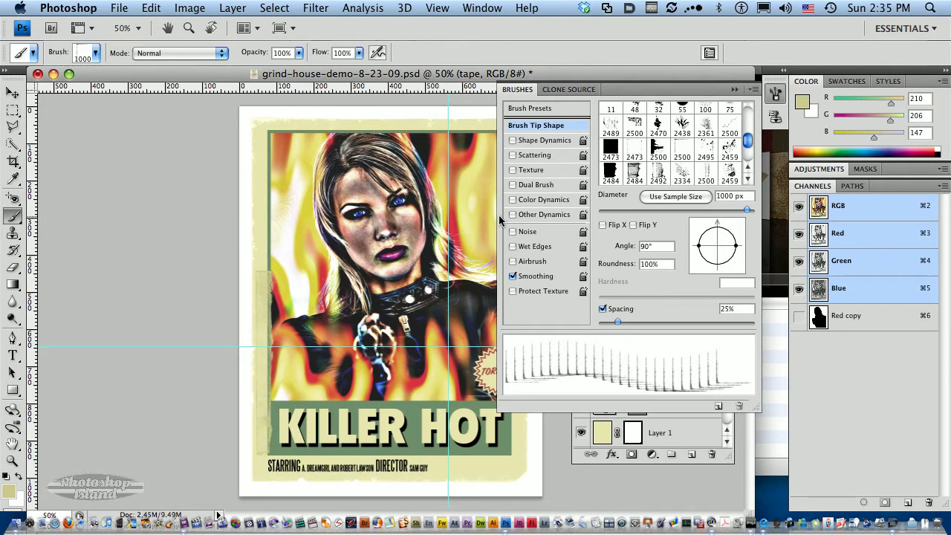
{"action": "left_click", "coordinate": [734, 90]}
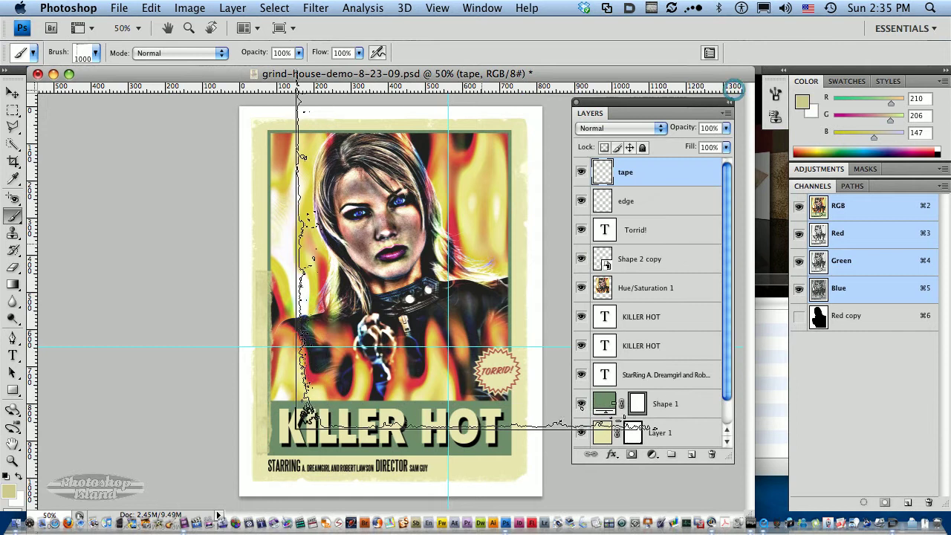
Create a new layer above the tape layer and name it left edge
{"action": "left_click", "coordinate": [690, 454]}
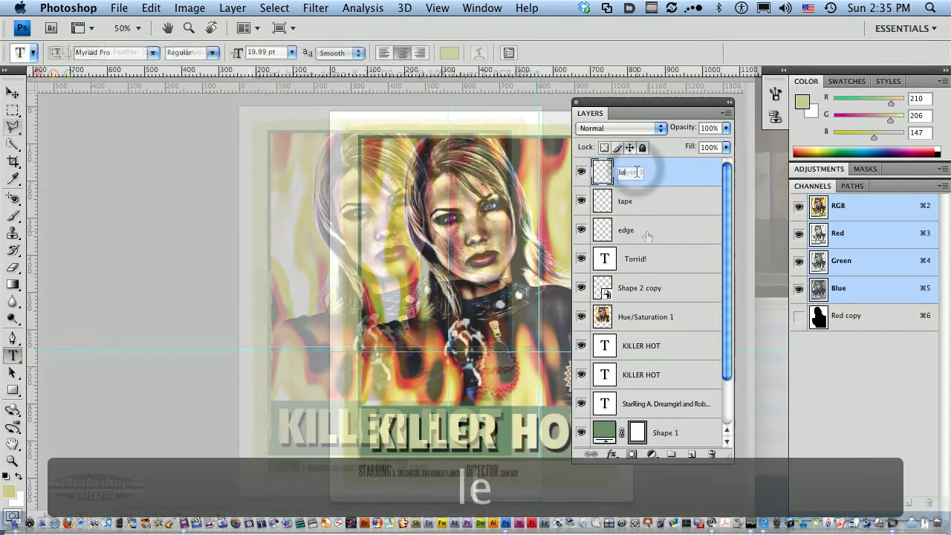
{"action": "type", "text": "t edge"}
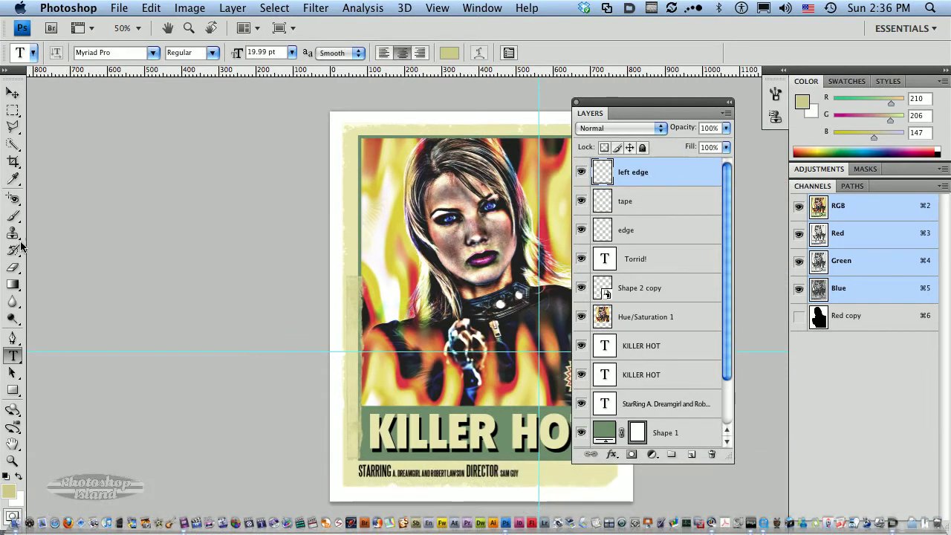
Set the diameter of the rotated corner-marks brush to 650 px
{"action": "left_click", "coordinate": [13, 215]}
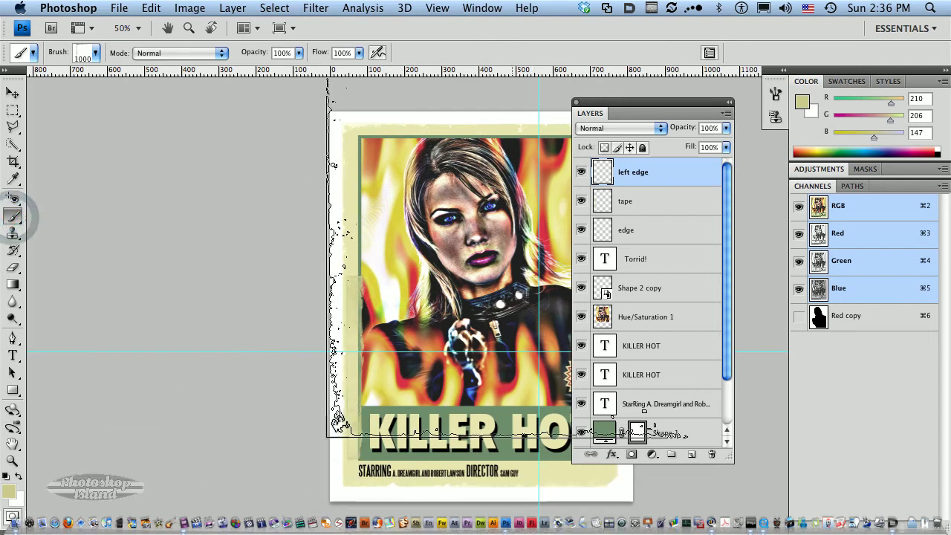
{"action": "key", "text": "bracketleft"}
{"action": "key", "text": "bracketleft"}
{"action": "key", "text": "bracketleft"}
{"action": "key", "text": "bracketleft"}
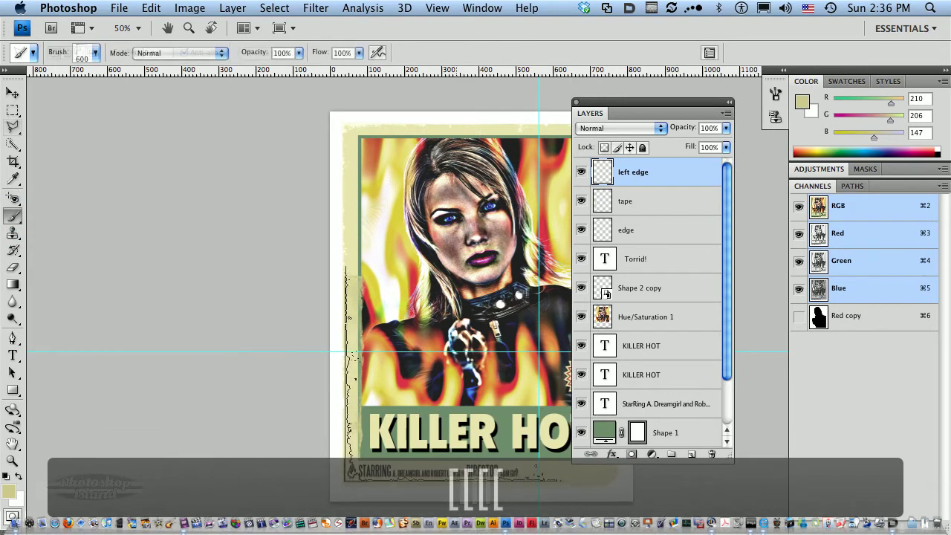
{"action": "left_click", "coordinate": [95, 52]}
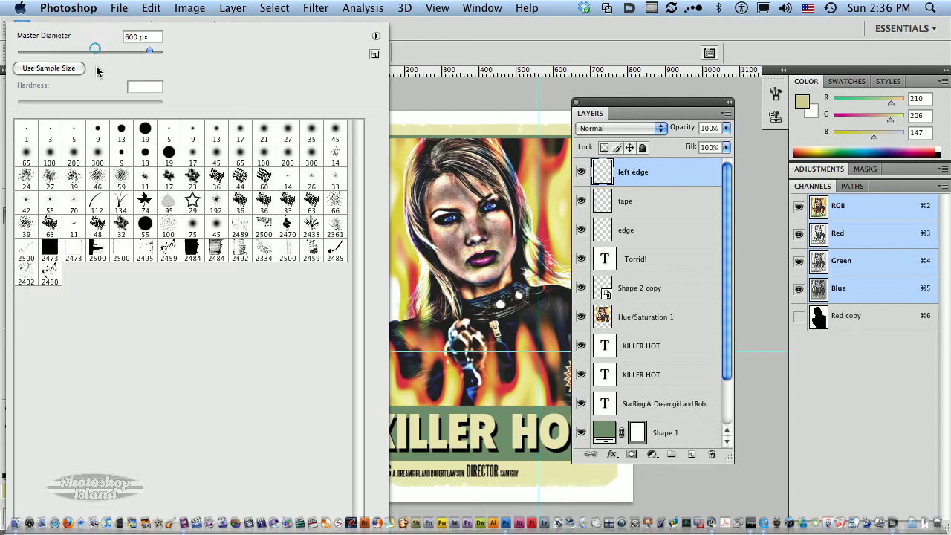
{"action": "left_click", "coordinate": [130, 39]}
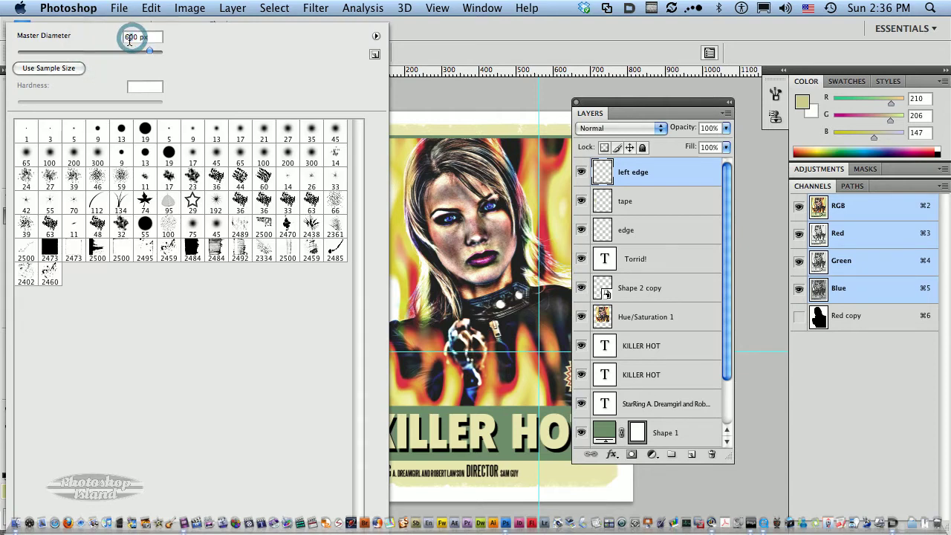
{"action": "type", "text": "650"}
{"action": "key", "text": "Return"}
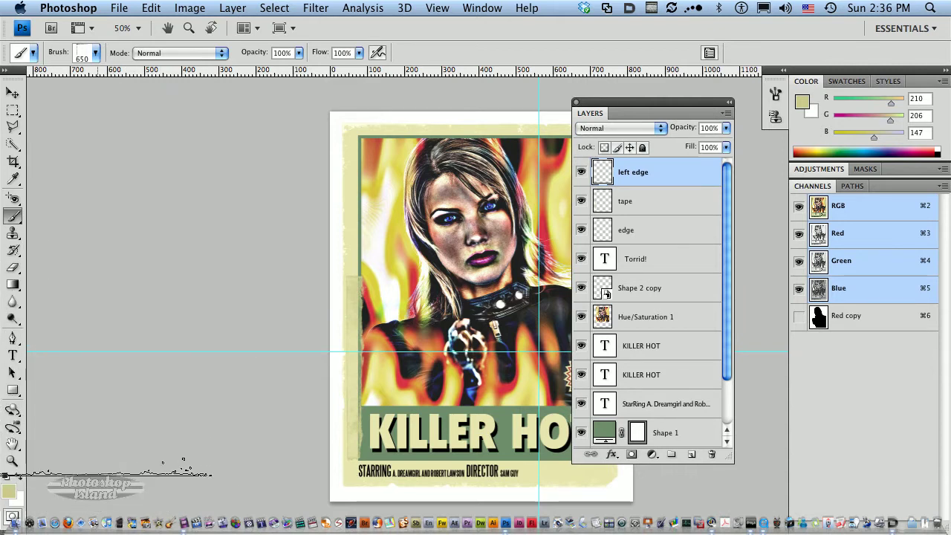
Set the foreground colour to tan, RGB 210, 175, 147, and stamp the corner marks once along the poster's left and bottom edges
{"action": "left_click", "coordinate": [8, 491]}
{"action": "left_click_drag", "start_coordinate": [486, 297], "coordinate": [495, 313]}
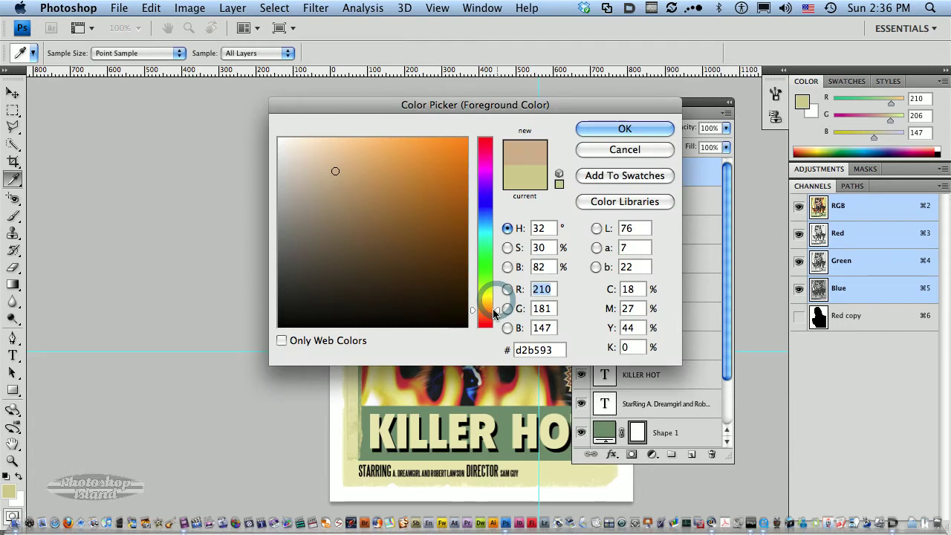
{"action": "key", "text": "Return"}
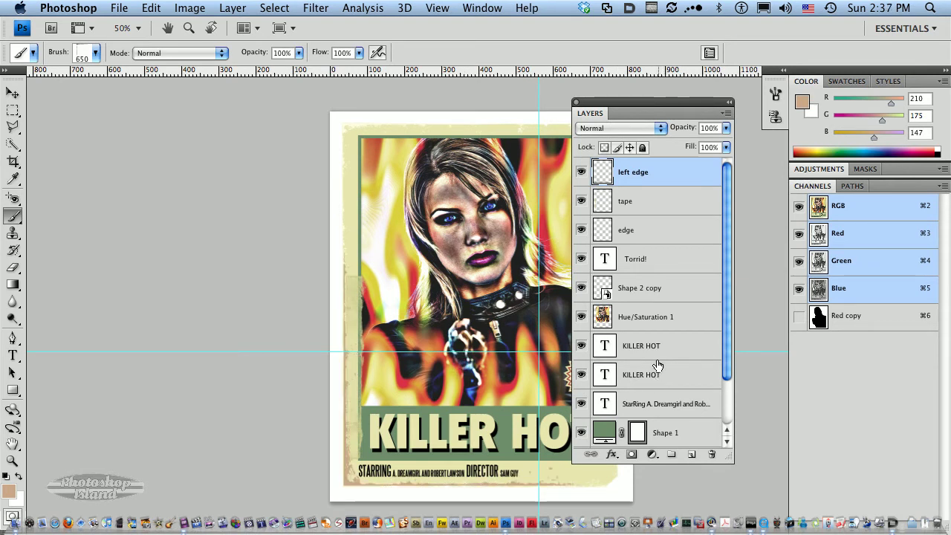
Compare the Darken, Multiply and Overlay blend modes on the left edge layer and settle on Multiply
{"action": "left_click", "coordinate": [623, 128]}
{"action": "left_click", "coordinate": [621, 158]}
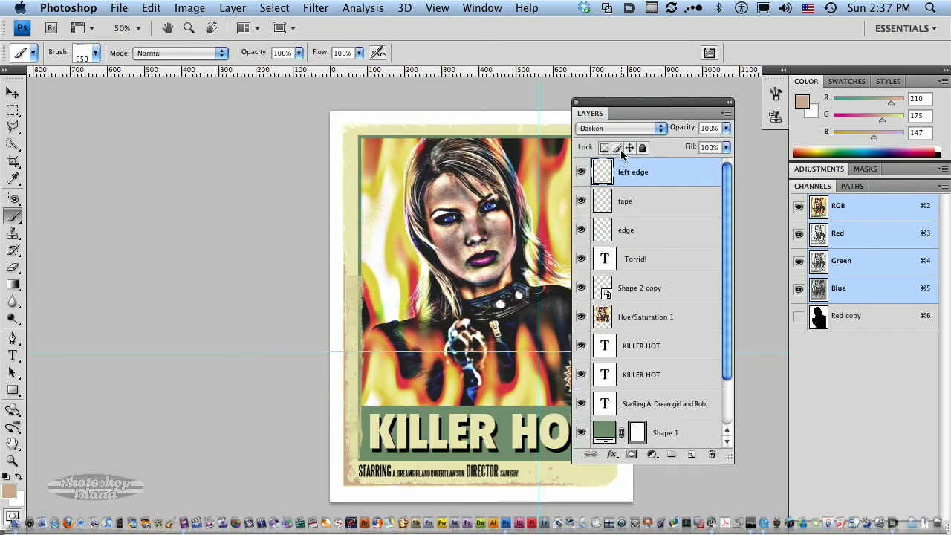
{"action": "left_click", "coordinate": [623, 128]}
{"action": "left_click", "coordinate": [620, 143]}
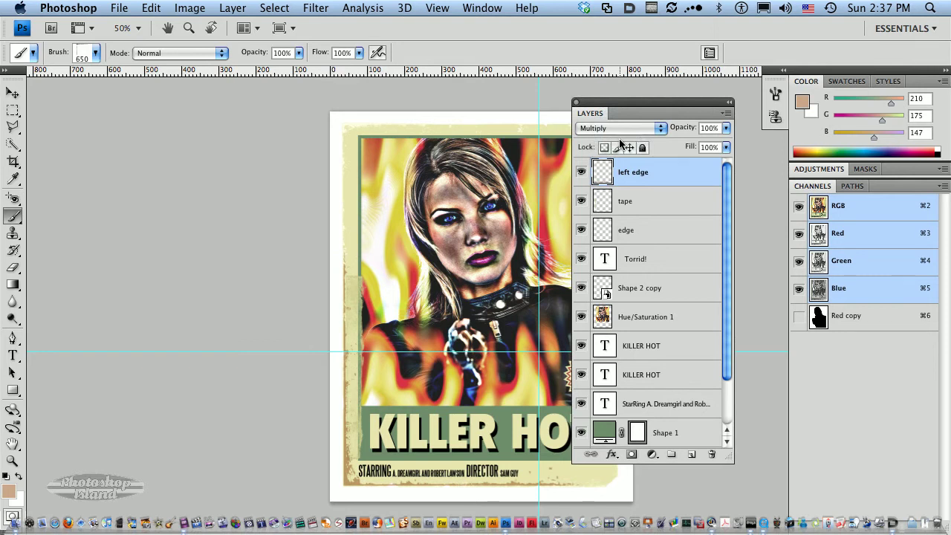
{"action": "left_click", "coordinate": [617, 128]}
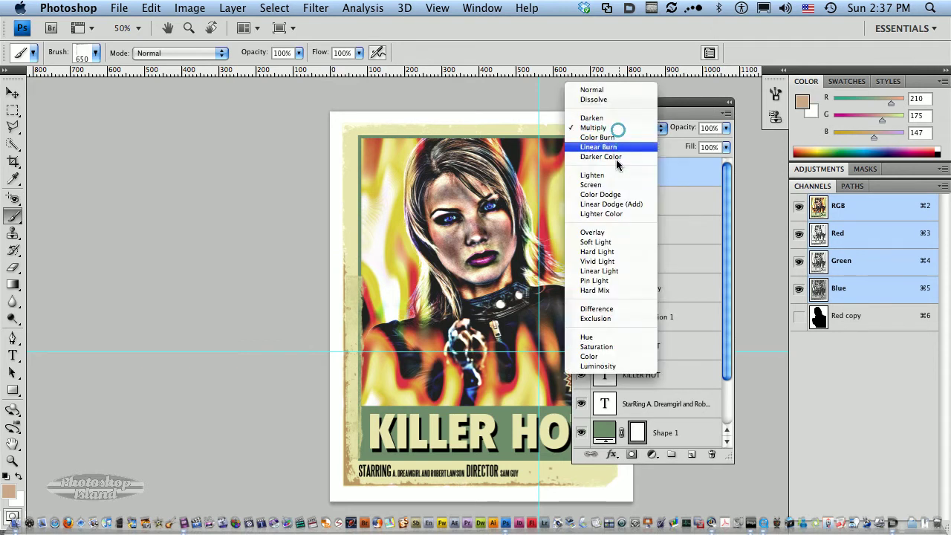
{"action": "left_click", "coordinate": [612, 231]}
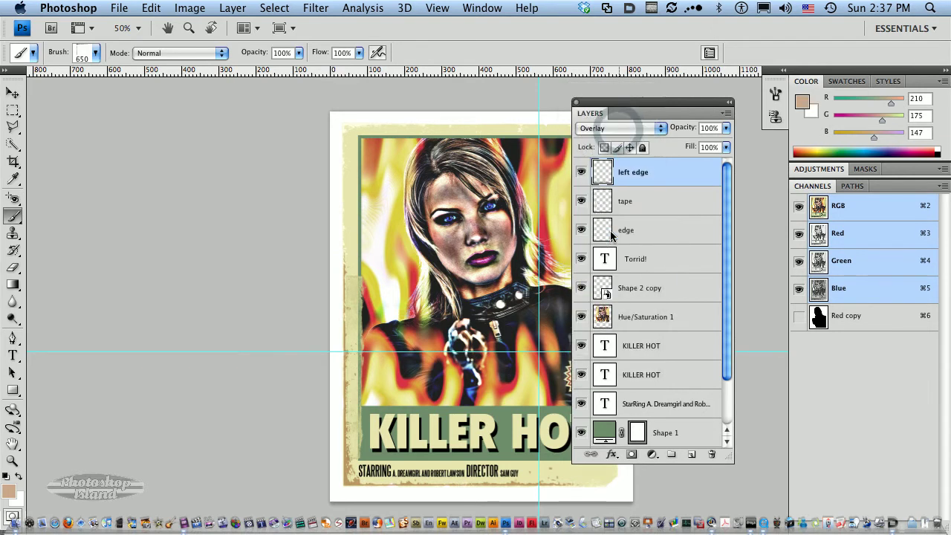
{"action": "left_click", "coordinate": [611, 131]}
{"action": "scroll", "coordinate": [610, 64], "scroll_direction": "up", "scroll_amount": 3}
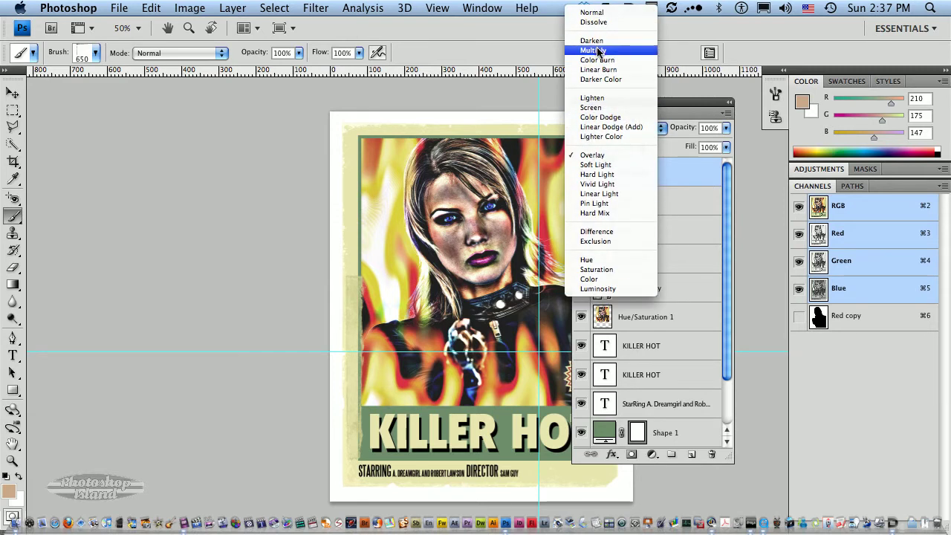
{"action": "left_click", "coordinate": [599, 51]}
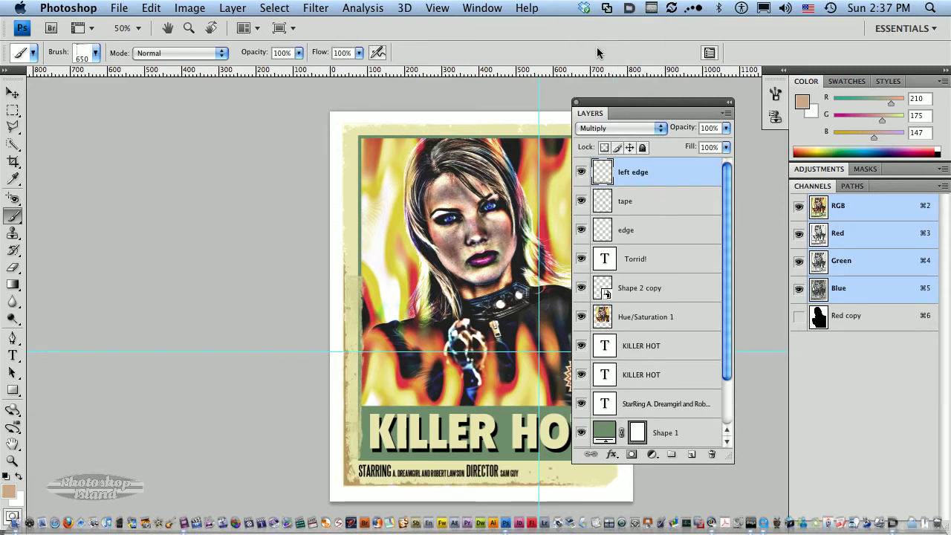
Choose the first blotchy splatter brush with a 2459 px sample size and reduce its diameter to 400 px
{"action": "left_click", "coordinate": [96, 53]}
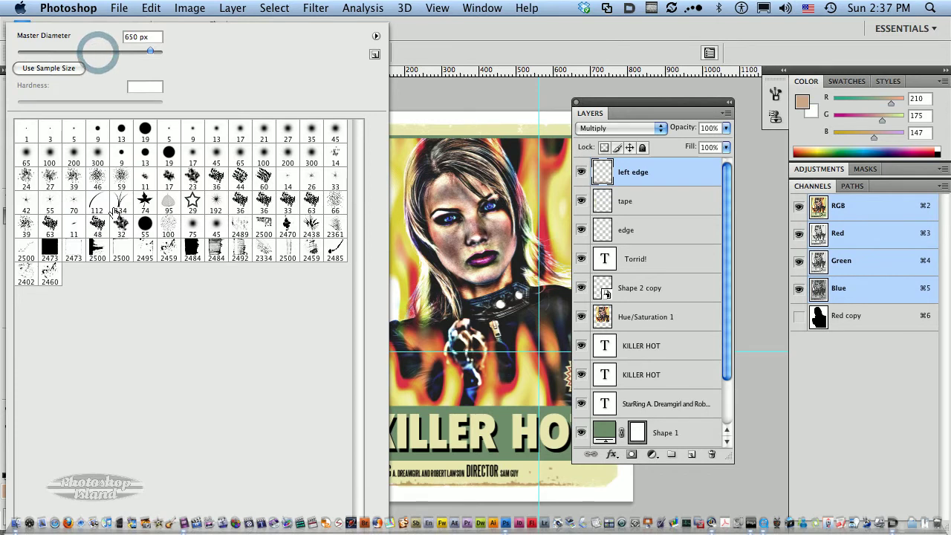
{"action": "left_click", "coordinate": [74, 251]}
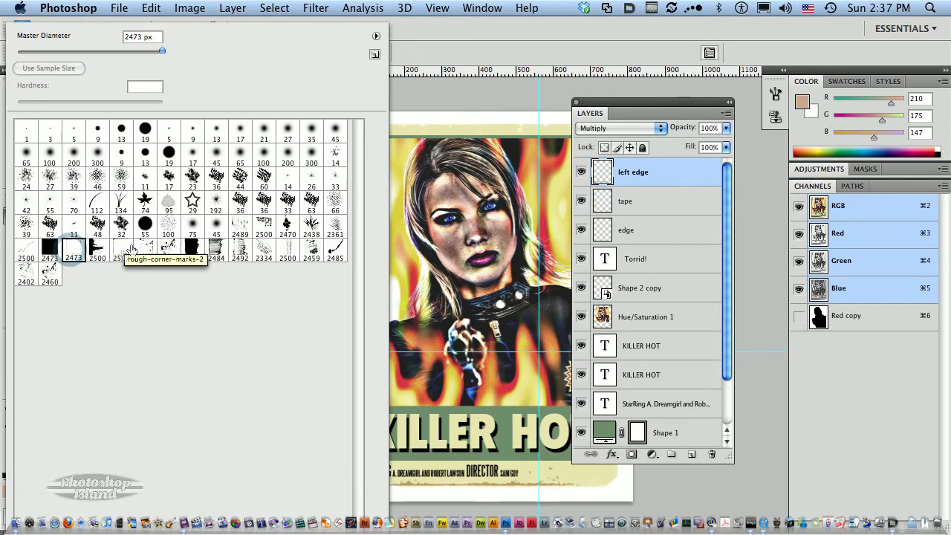
{"action": "double_click", "coordinate": [169, 248]}
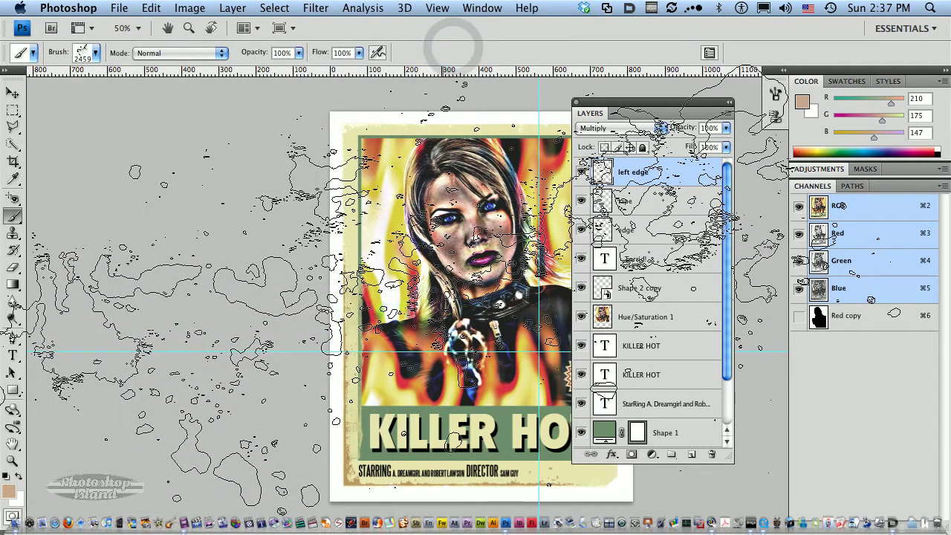
{"action": "key", "text": "bracketleft"}
{"action": "key", "text": "bracketleft"}
{"action": "key", "text": "bracketleft"}
{"action": "key", "text": "bracketleft"}
{"action": "key", "text": "bracketleft"}
{"action": "key", "text": "bracketleft"}
{"action": "key", "text": "bracketleft"}
{"action": "key", "text": "bracketleft"}
{"action": "key", "text": "bracketleft"}
{"action": "key", "text": "bracketleft"}
{"action": "key", "text": "bracketleft"}
{"action": "key", "text": "bracketleft"}
{"action": "key", "text": "bracketleft"}
{"action": "key", "text": "bracketleft"}
{"action": "key", "text": "bracketleft"}
{"action": "key", "text": "bracketleft"}
{"action": "key", "text": "bracketleft"}
{"action": "key", "text": "bracketleft"}
{"action": "key", "text": "bracketleft"}
{"action": "key", "text": "bracketleft"}
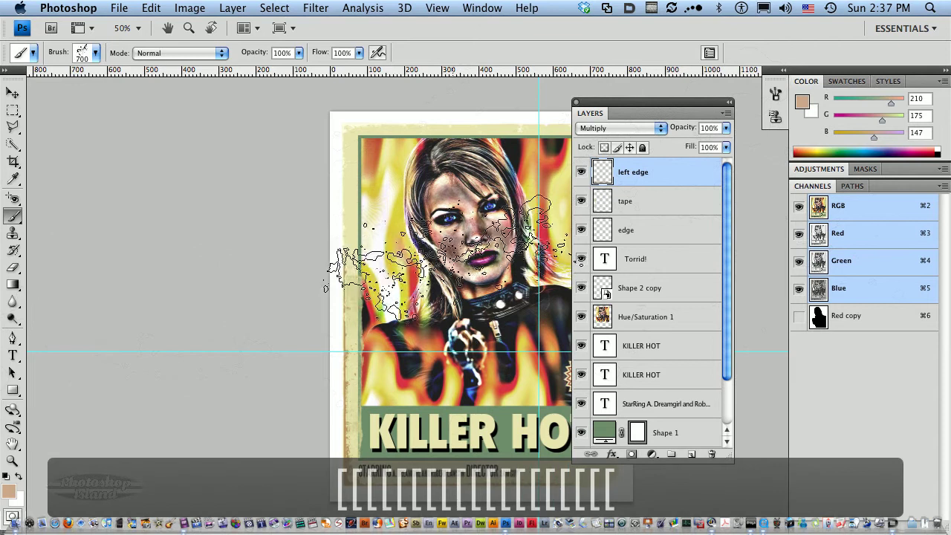
Add a new layer named water above the left edge layer
{"action": "left_click", "coordinate": [727, 113]}
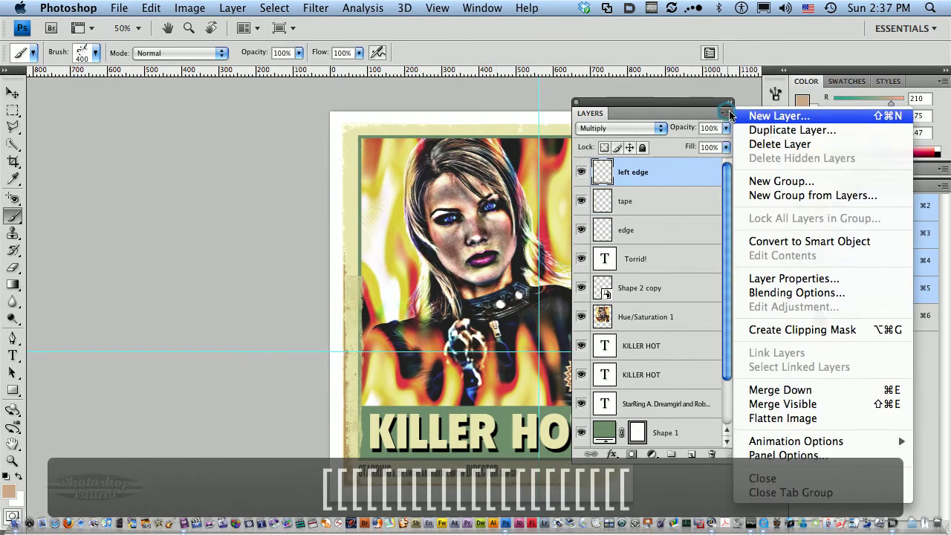
{"action": "left_click", "coordinate": [779, 116]}
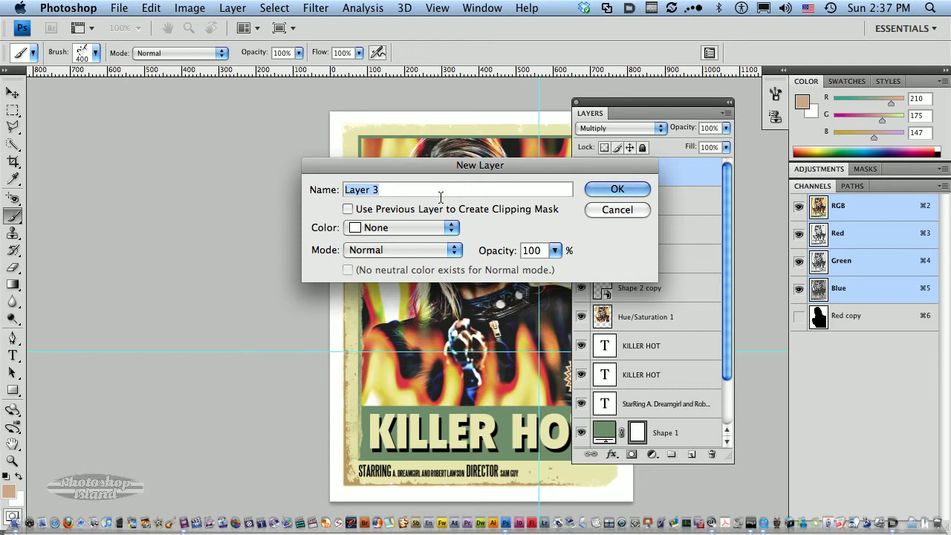
{"action": "type", "text": "water"}
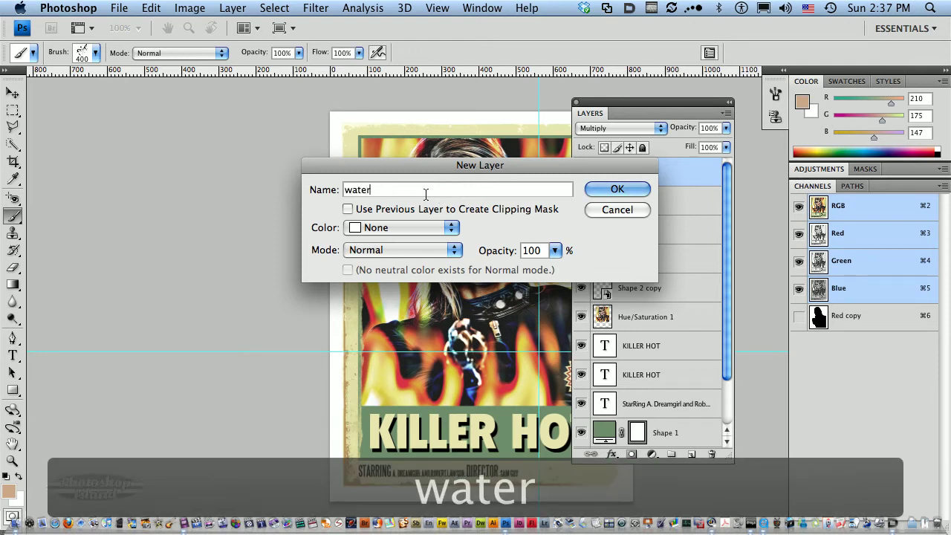
{"action": "left_click", "coordinate": [603, 192]}
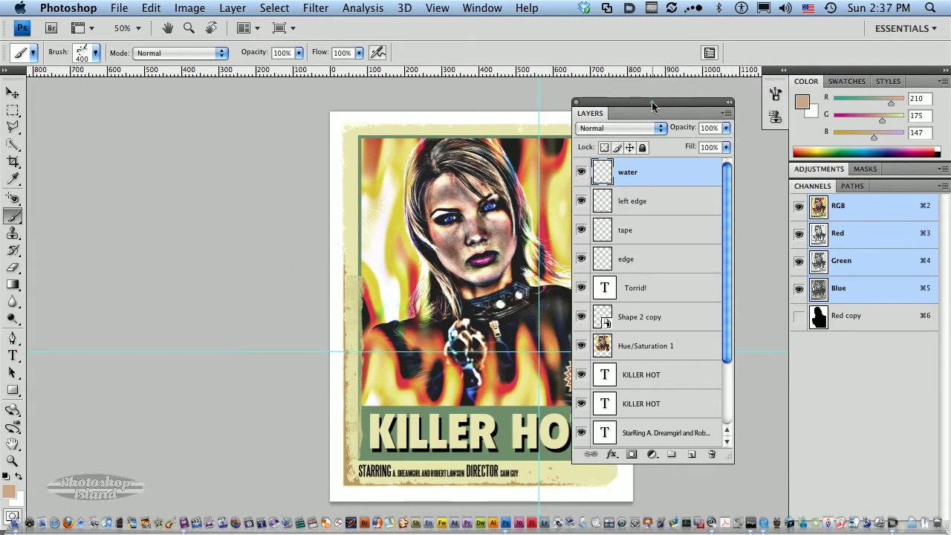
Stamp the splatter once over the poster's lower-right corner on the water layer and set that layer's blend mode to Multiply
{"action": "left_click_drag", "start_coordinate": [652, 101], "coordinate": [718, 103]}
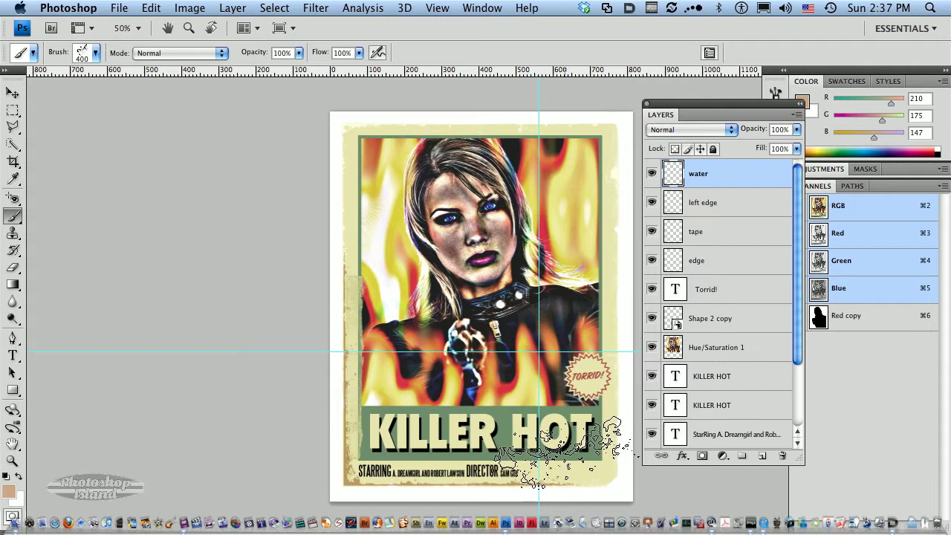
{"action": "left_click", "coordinate": [563, 449]}
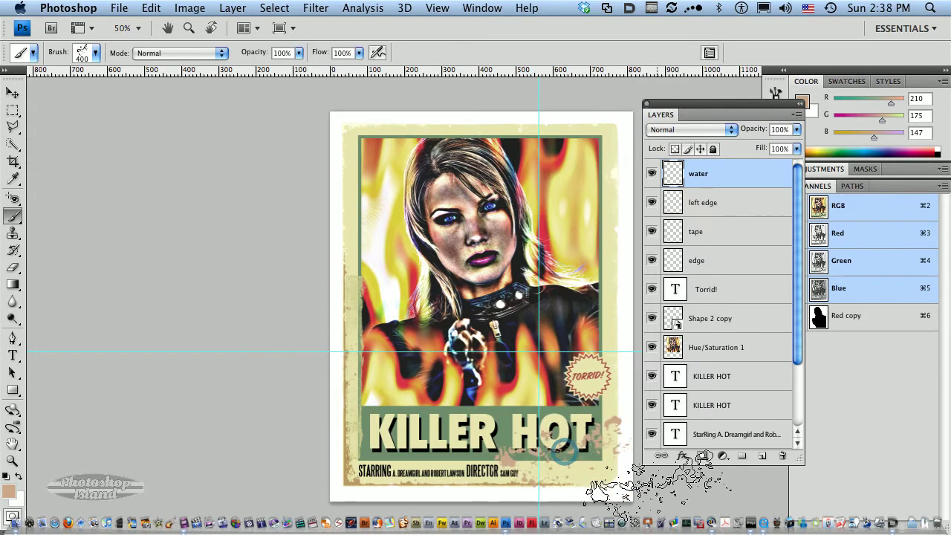
{"action": "left_click", "coordinate": [681, 130]}
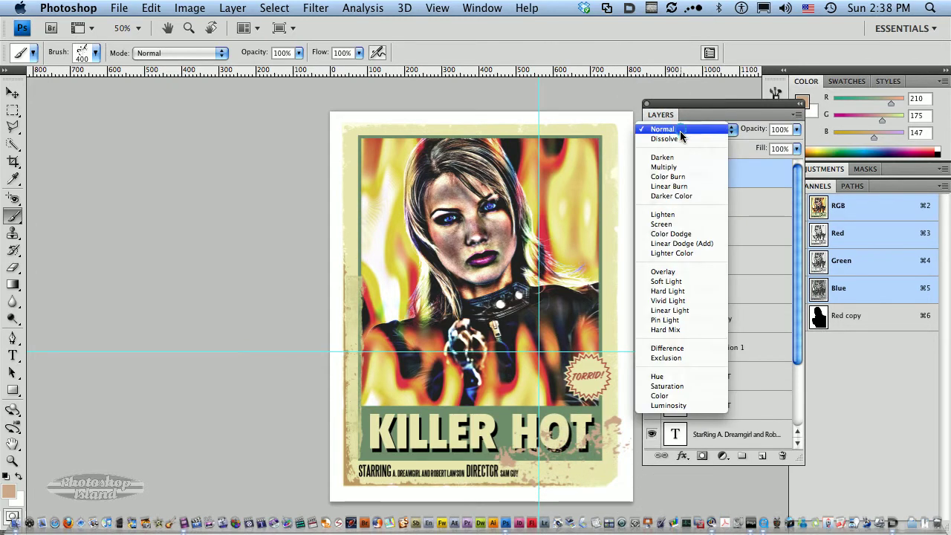
{"action": "left_click", "coordinate": [663, 167]}
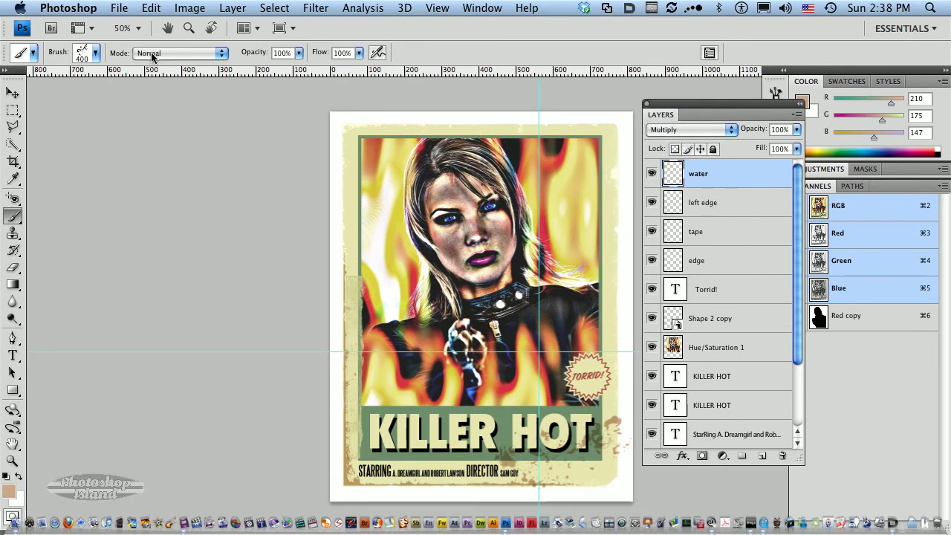
Load the General-Paper+Masks.abr brush set and choose its creased-paper brush with the 2468 px sample size
{"action": "left_click", "coordinate": [118, 9]}
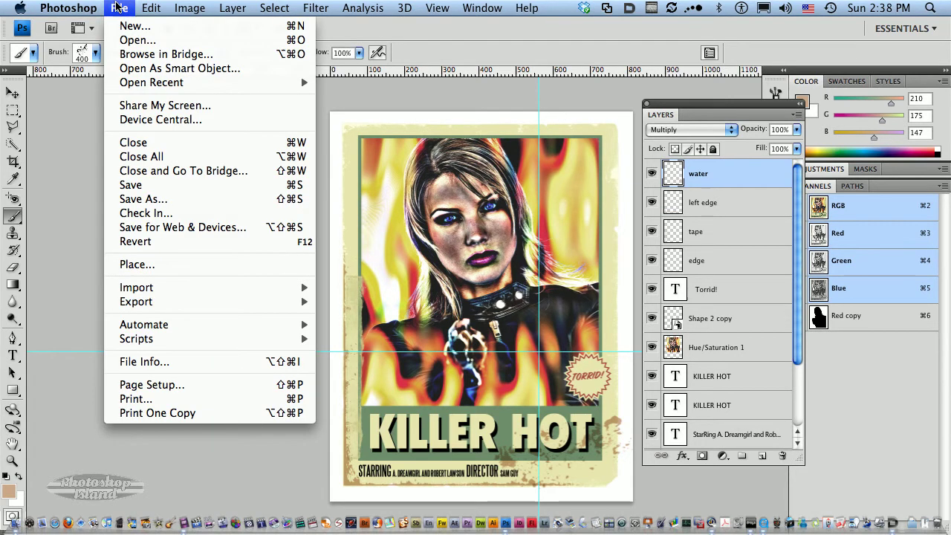
{"action": "left_click", "coordinate": [119, 8]}
{"action": "left_click", "coordinate": [95, 52]}
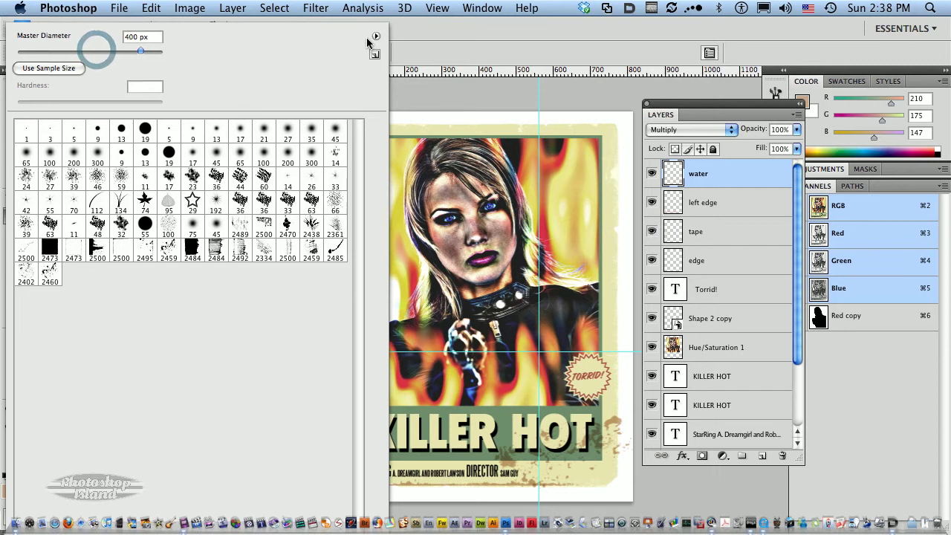
{"action": "left_click", "coordinate": [375, 35]}
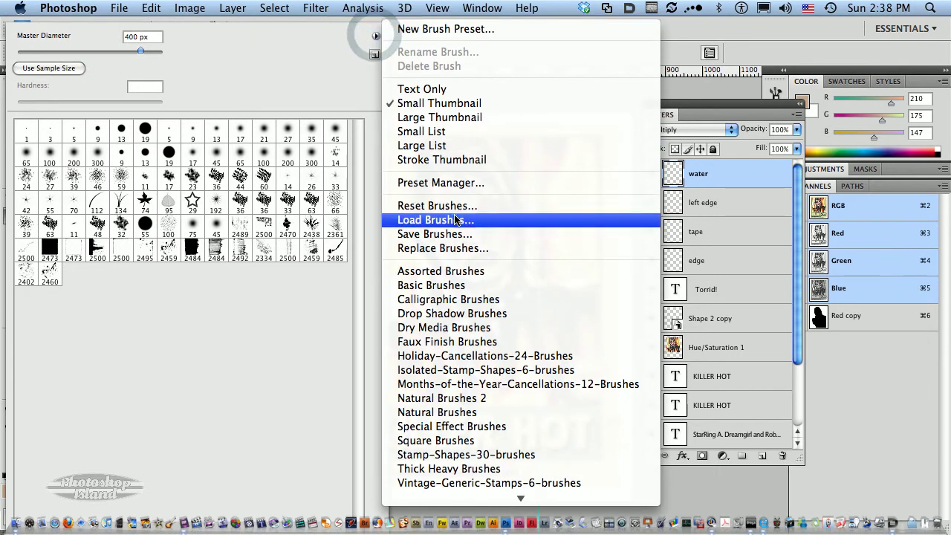
{"action": "left_click", "coordinate": [457, 220]}
{"action": "left_click", "coordinate": [327, 140]}
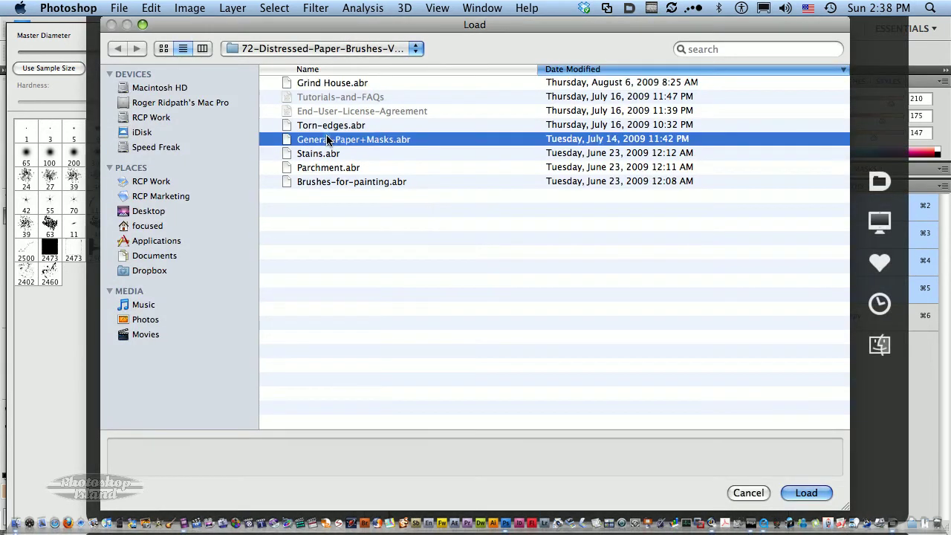
{"action": "left_click", "coordinate": [806, 493]}
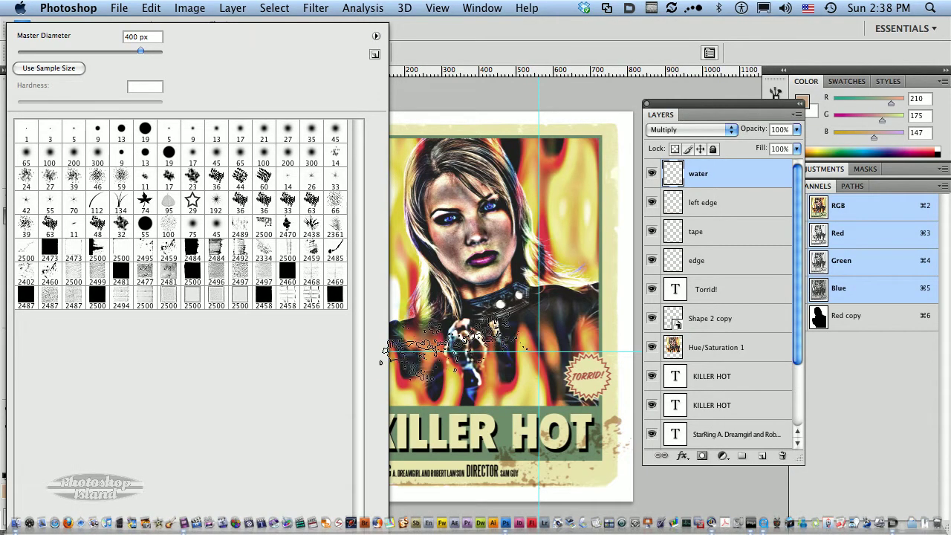
{"action": "left_click", "coordinate": [311, 274]}
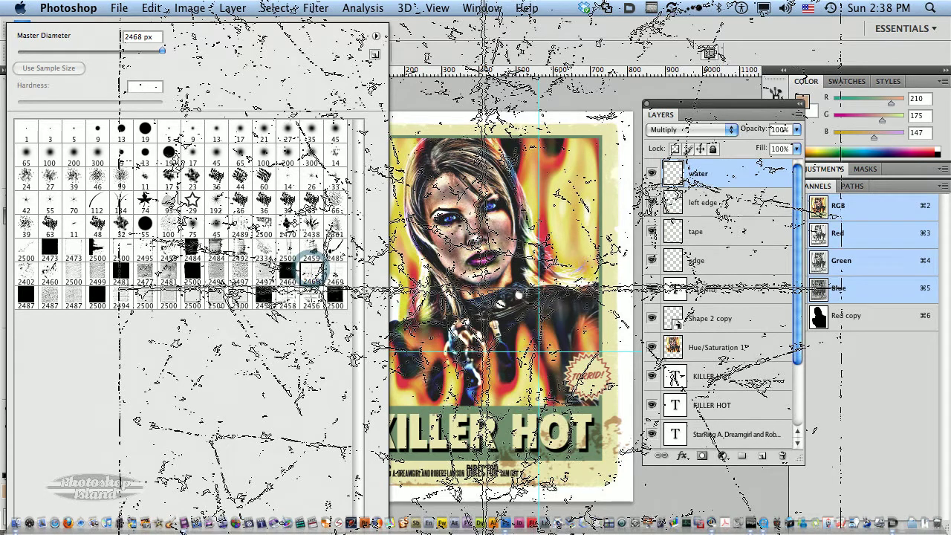
{"action": "left_click", "coordinate": [478, 48]}
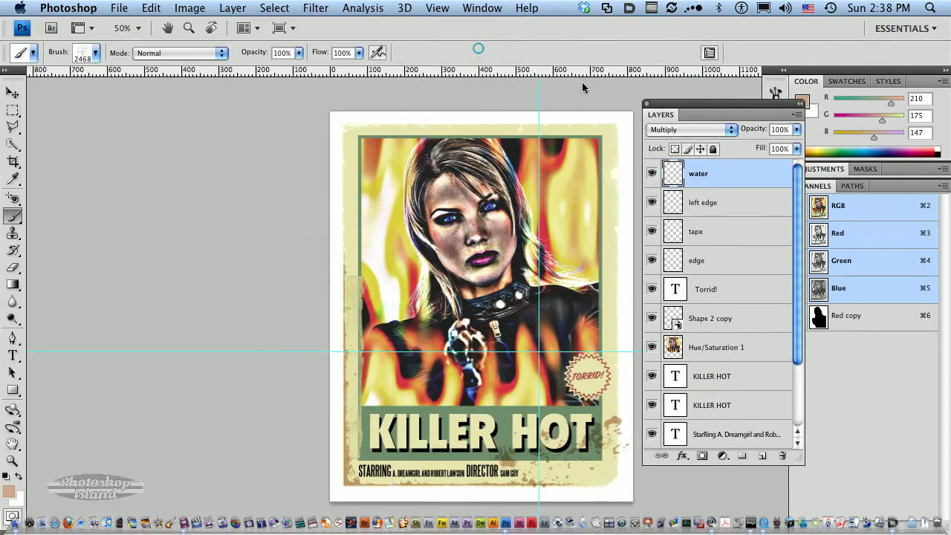
Add a new layer above the water layer and name it folds
{"action": "left_click", "coordinate": [796, 175]}
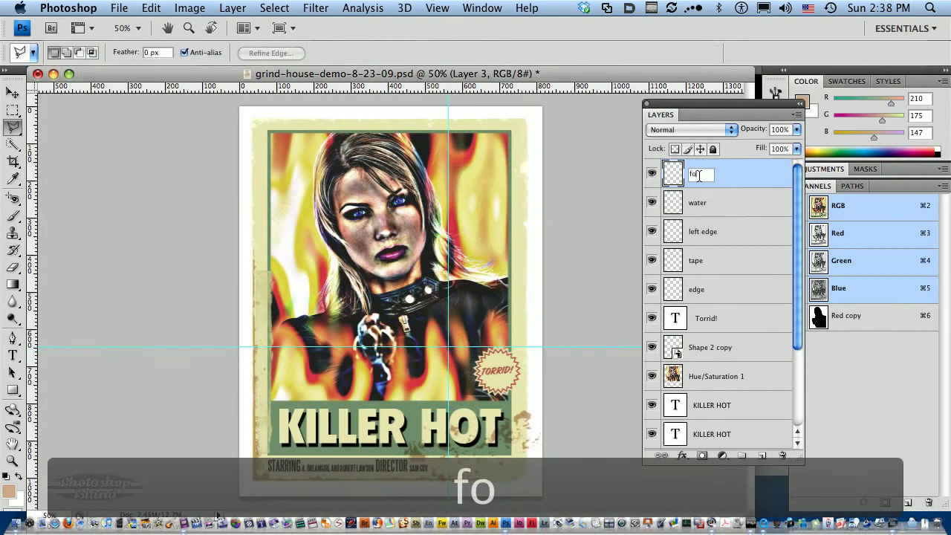
{"action": "type", "text": "lds"}
{"action": "key", "text": "Return"}
Set the foreground colour to a pale cream, RGB 255, 253, 228, starting from the poster's paper colour
{"action": "left_click", "coordinate": [9, 490]}
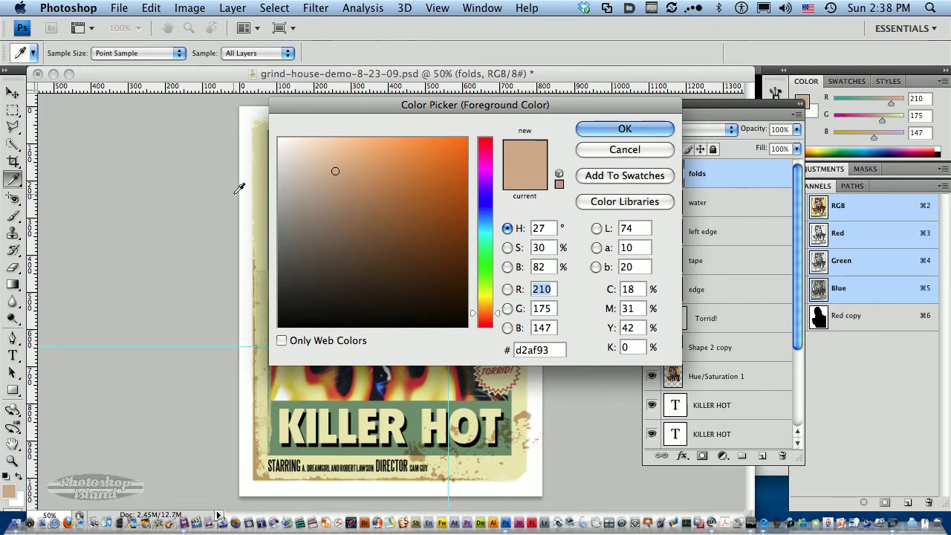
{"action": "left_click", "coordinate": [260, 185]}
{"action": "left_click_drag", "start_coordinate": [321, 152], "coordinate": [298, 139]}
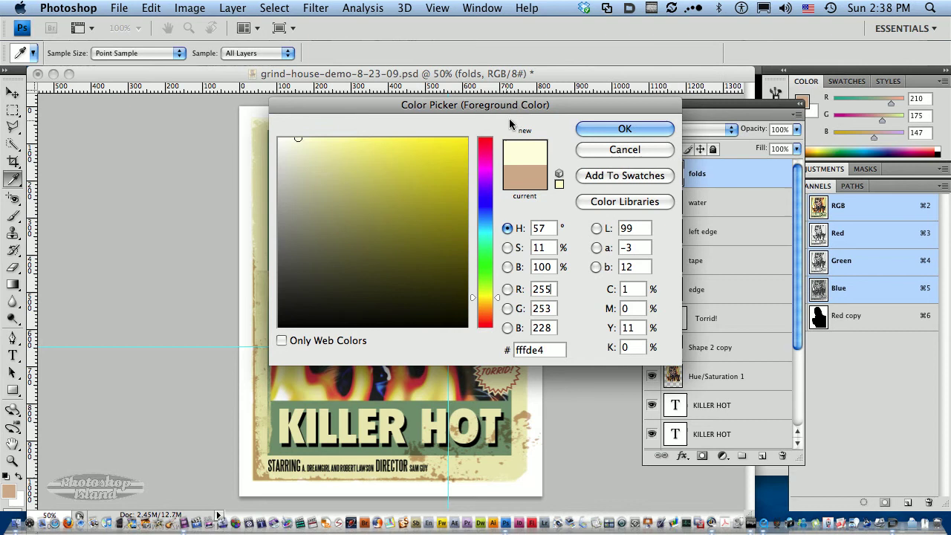
{"action": "left_click", "coordinate": [599, 129]}
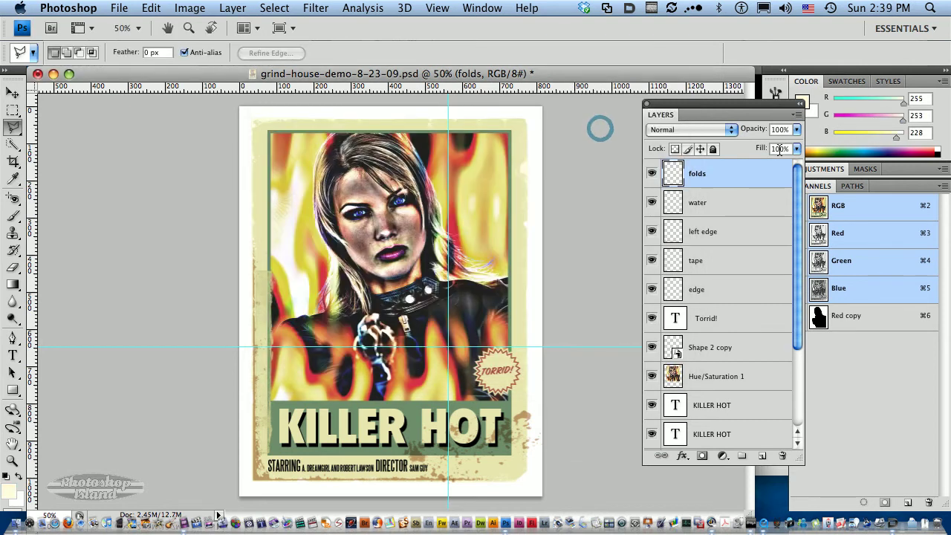
Reduce the crease brush to 1000 px and stamp the fold lines once over the whole poster on the folds layer
{"action": "key", "text": "b"}
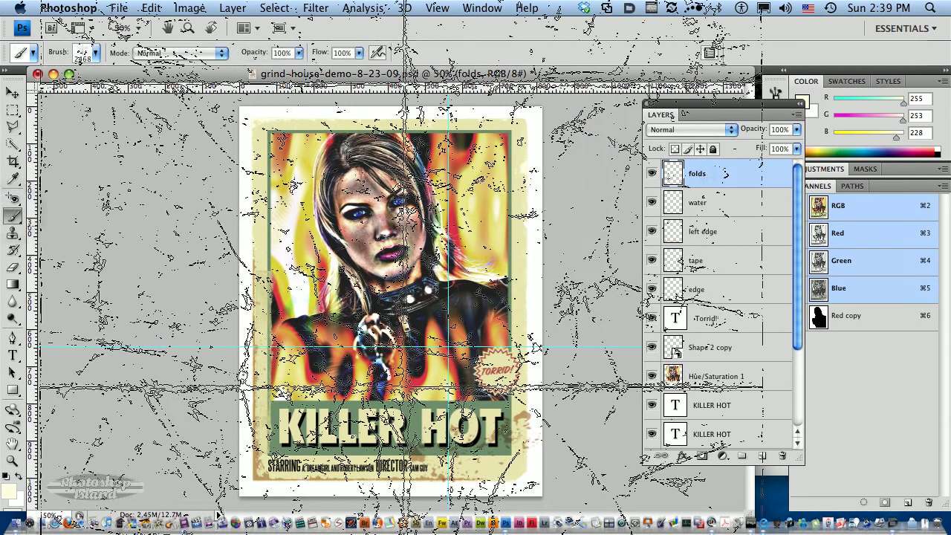
{"action": "key", "text": "bracketleft"}
{"action": "key", "text": "bracketleft"}
{"action": "key", "text": "bracketleft"}
{"action": "key", "text": "bracketleft"}
{"action": "key", "text": "bracketleft"}
{"action": "key", "text": "bracketleft"}
{"action": "key", "text": "bracketleft"}
{"action": "key", "text": "bracketleft"}
{"action": "key", "text": "bracketleft"}
{"action": "key", "text": "bracketleft"}
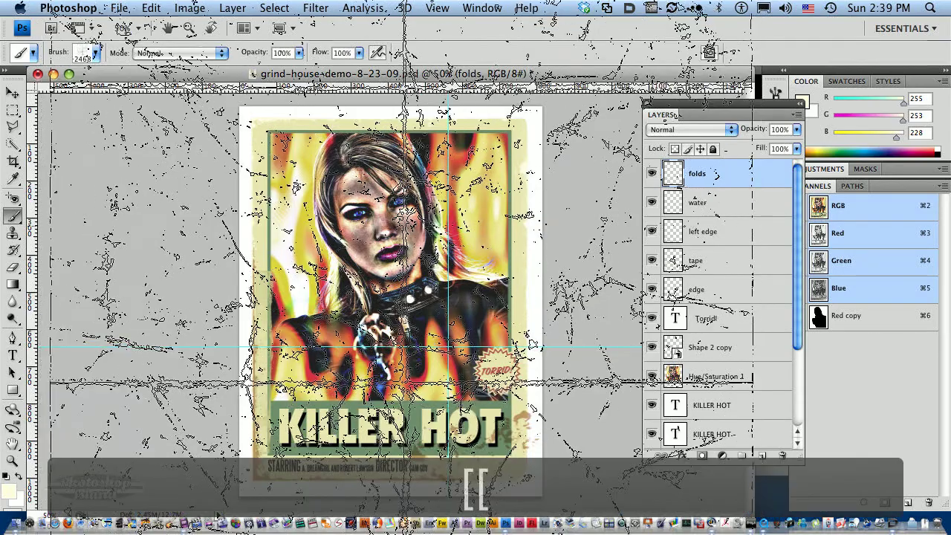
{"action": "key", "text": "bracketleft"}
{"action": "key", "text": "bracketleft"}
{"action": "key", "text": "bracketleft"}
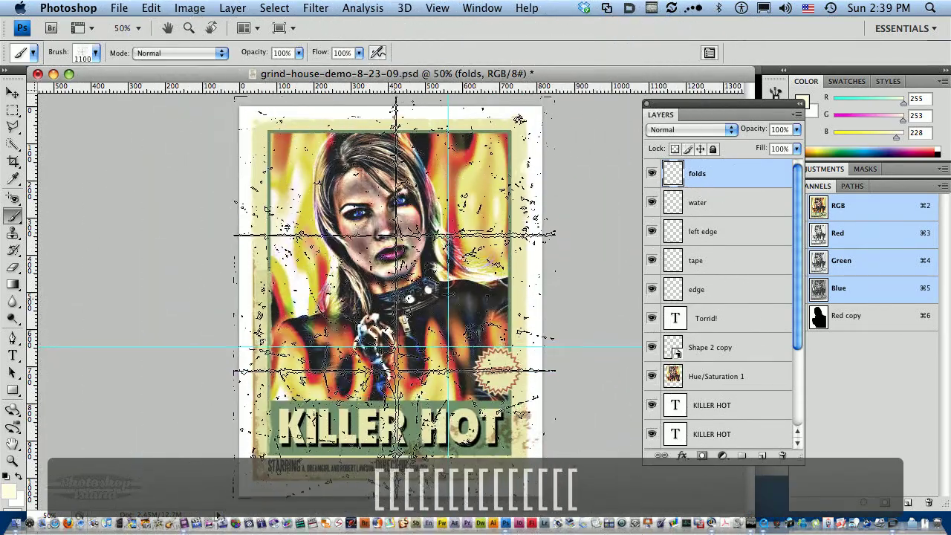
{"action": "key", "text": "bracketleft"}
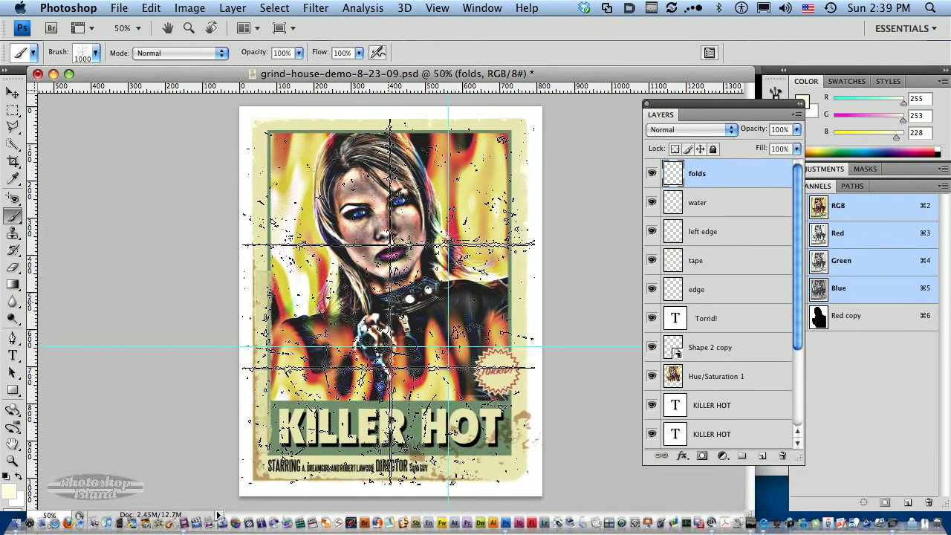
{"action": "left_click", "coordinate": [387, 303]}
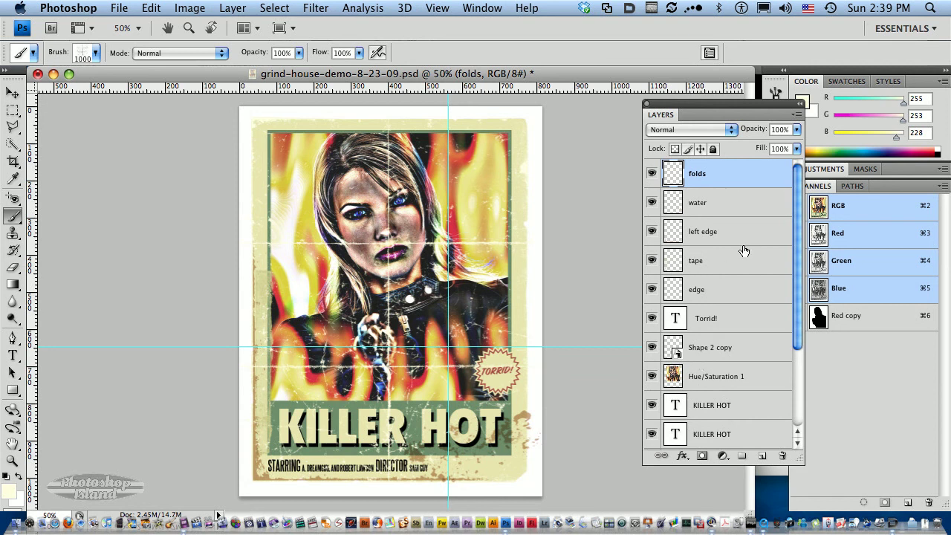
Load Layer 1's mask as a selection and use it to add a layer mask to the folds layer
{"action": "left_click_drag", "start_coordinate": [798, 219], "coordinate": [797, 307]}
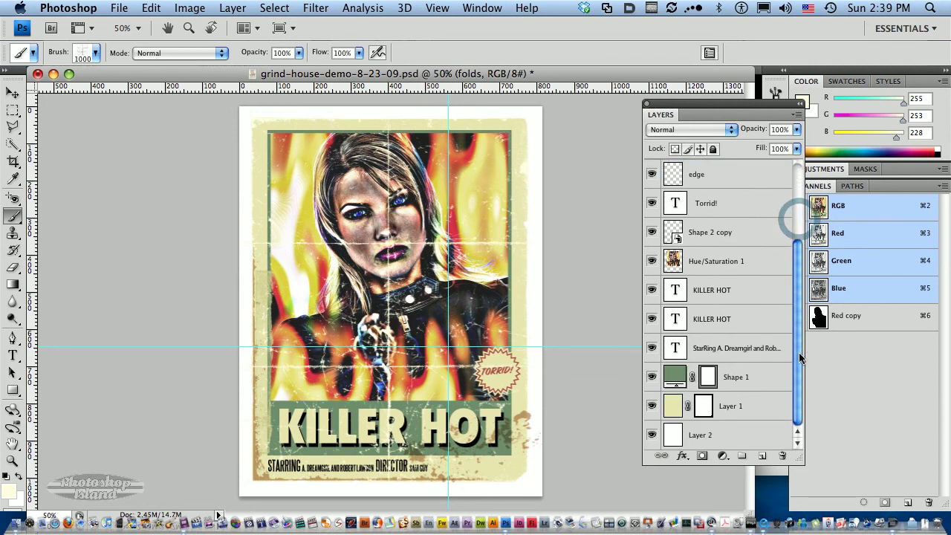
{"action": "left_click", "coordinate": [740, 409]}
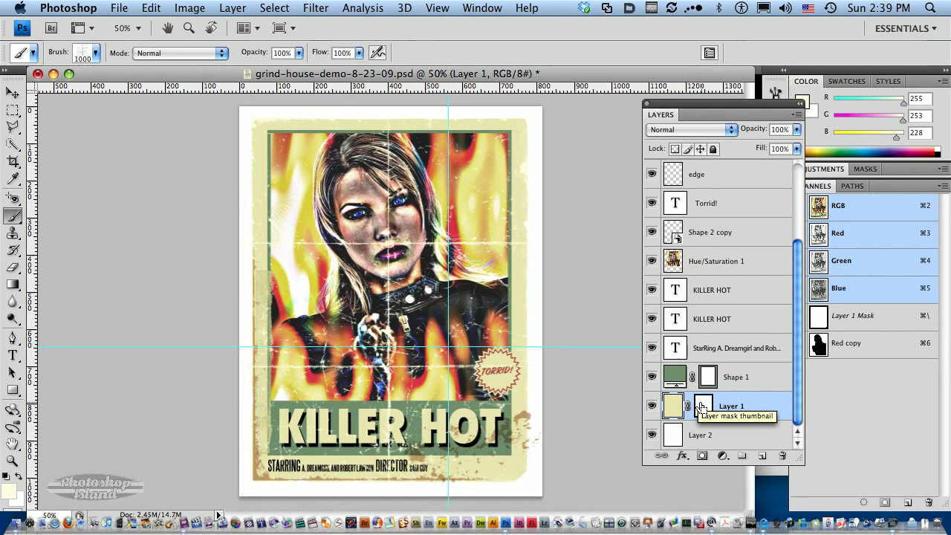
{"action": "left_click", "coordinate": [702, 407], "text": "super"}
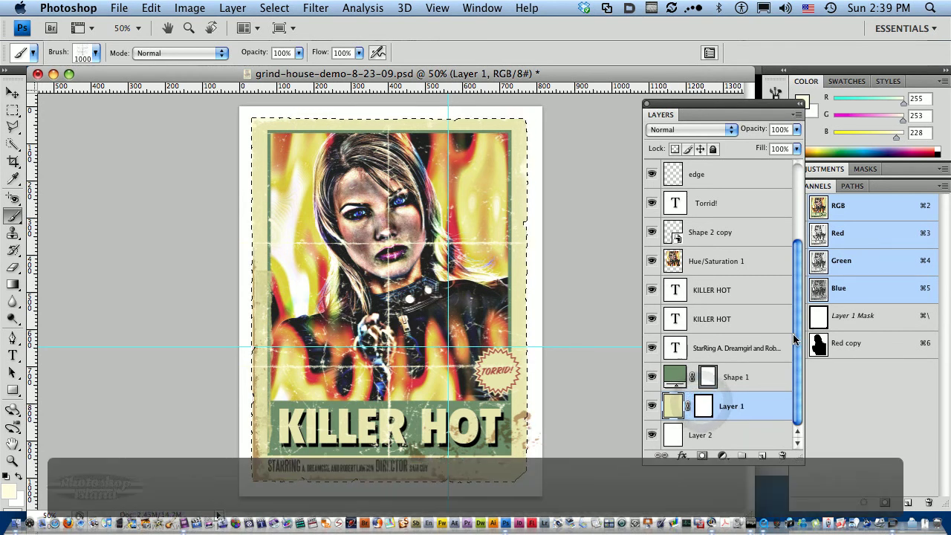
{"action": "scroll", "coordinate": [794, 334], "scroll_direction": "up", "scroll_amount": 5}
{"action": "left_click", "coordinate": [795, 333]}
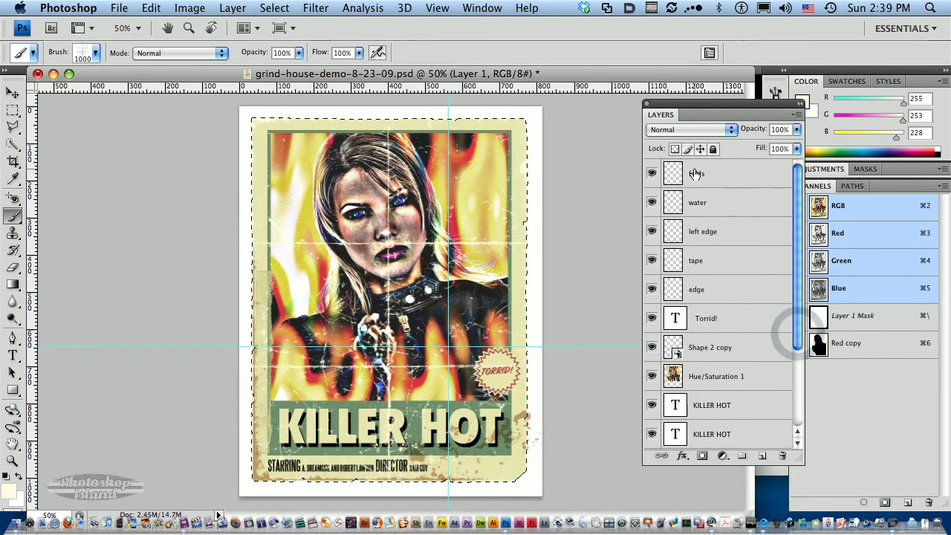
{"action": "left_click", "coordinate": [697, 173]}
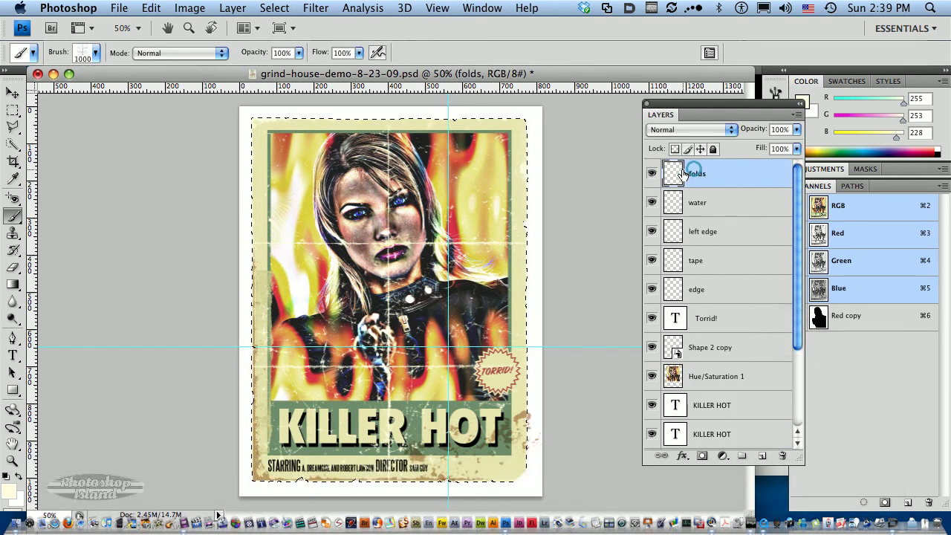
{"action": "left_click", "coordinate": [701, 456]}
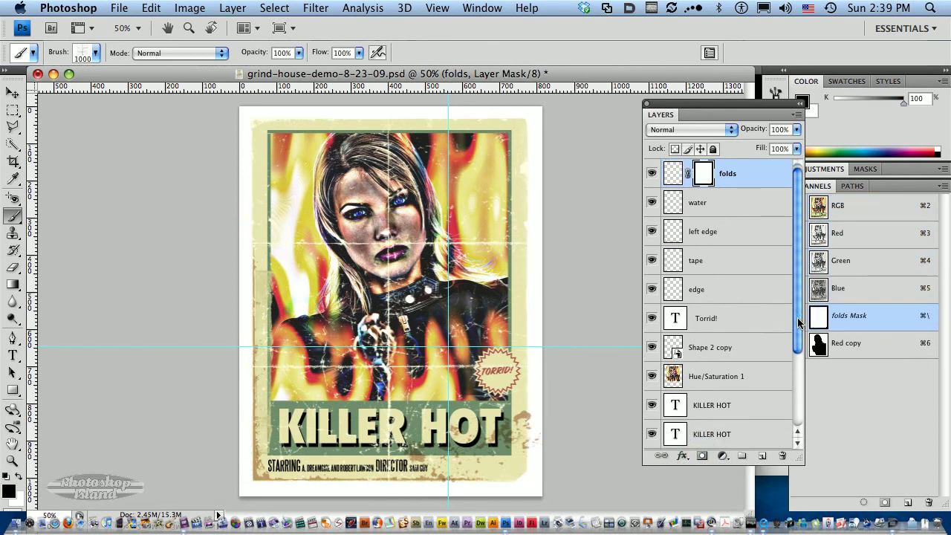
Toggle the visibility of the white background Layer 2 to check the poster's edges against transparency
{"action": "left_click_drag", "start_coordinate": [799, 321], "coordinate": [796, 435]}
{"action": "left_click", "coordinate": [652, 435]}
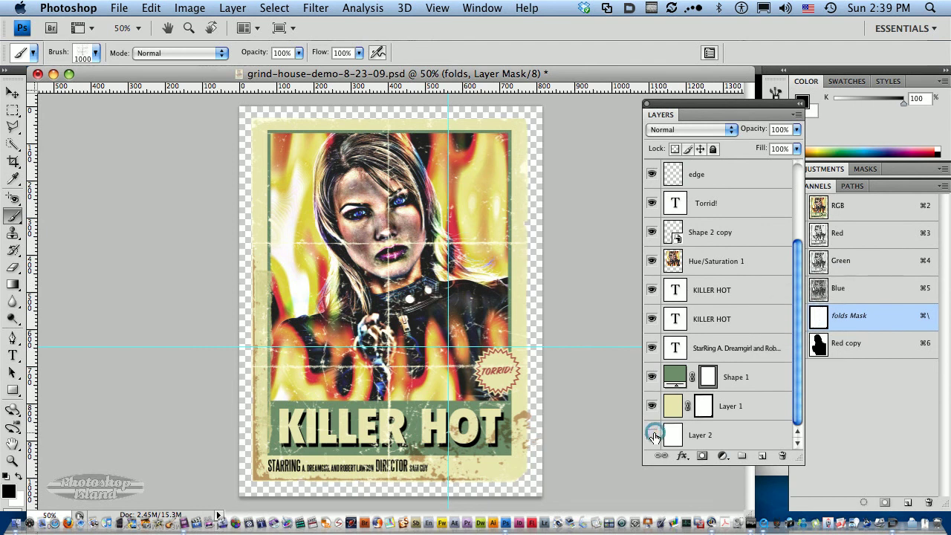
{"action": "left_click", "coordinate": [652, 435]}
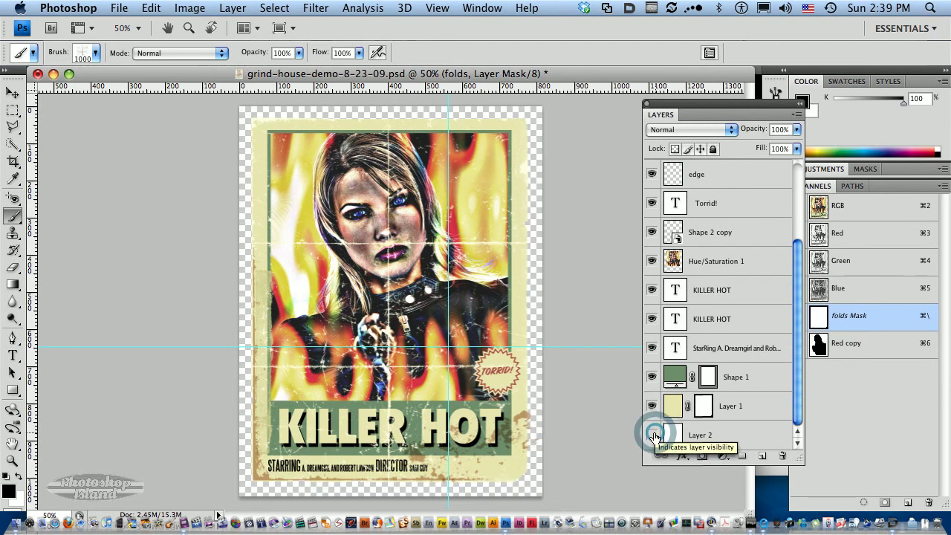